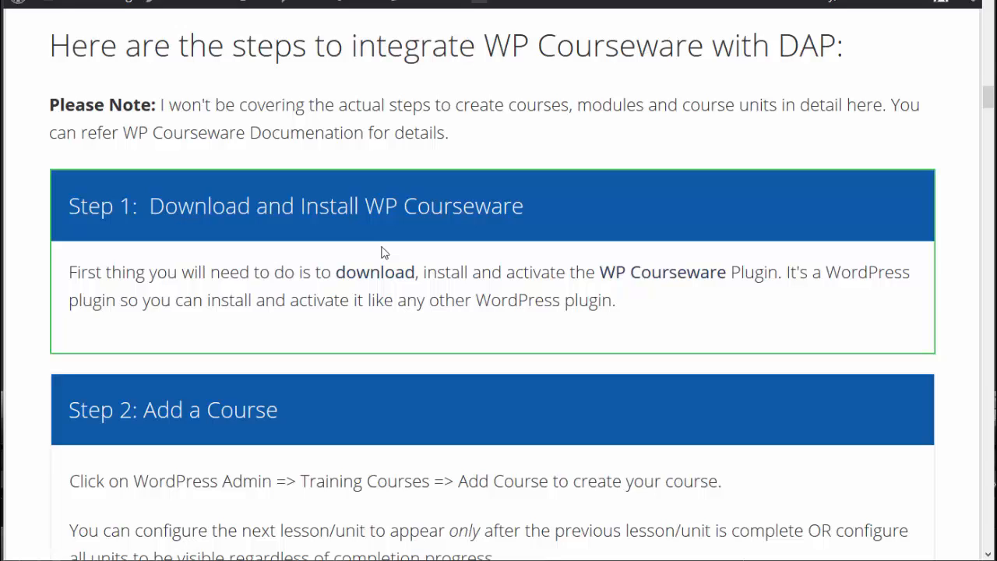
Set user access for the course My Course Name to Automatic, so all newly created users get access
scroll(192, 215, down, 1)
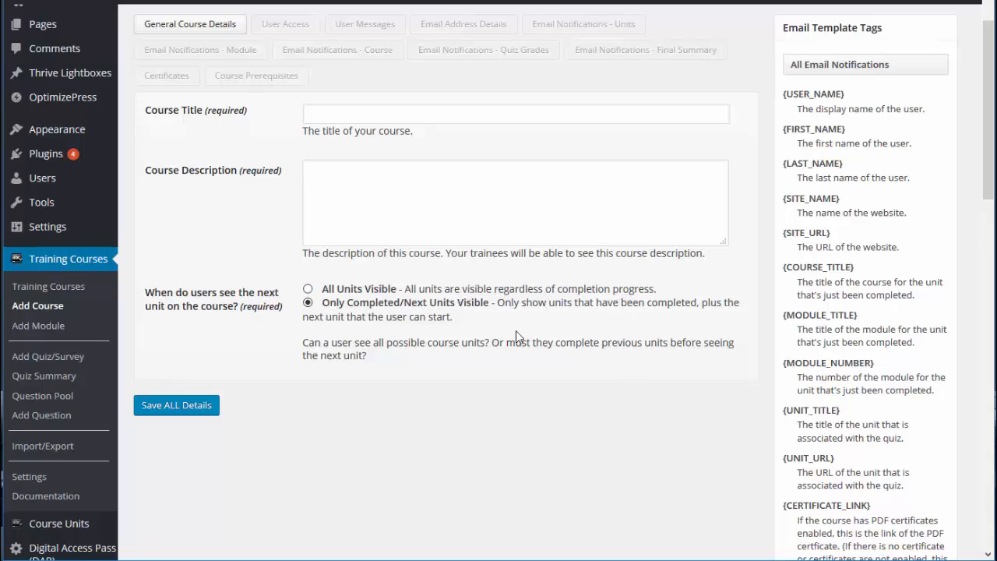
scroll(372, 323, down, 2)
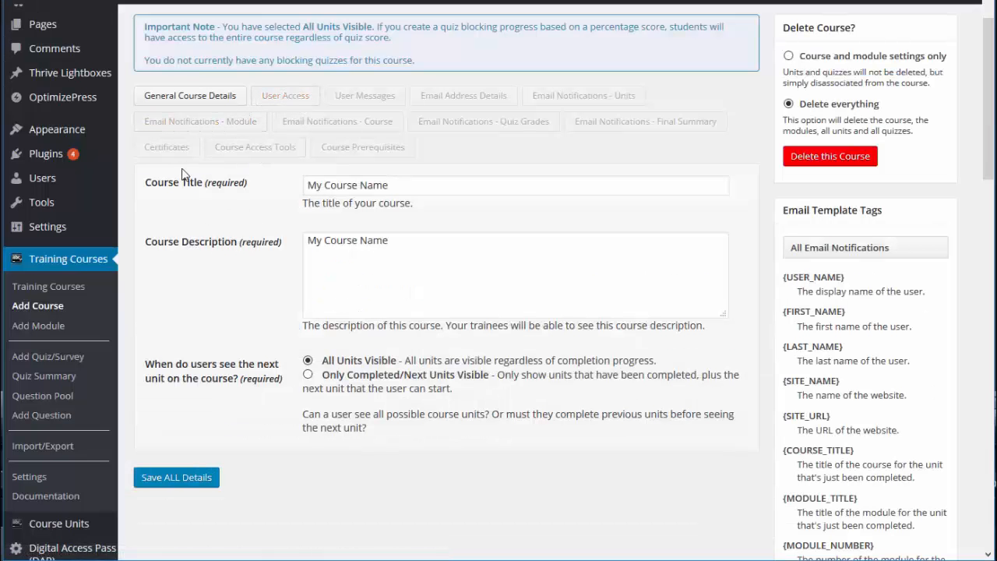
click(269, 97)
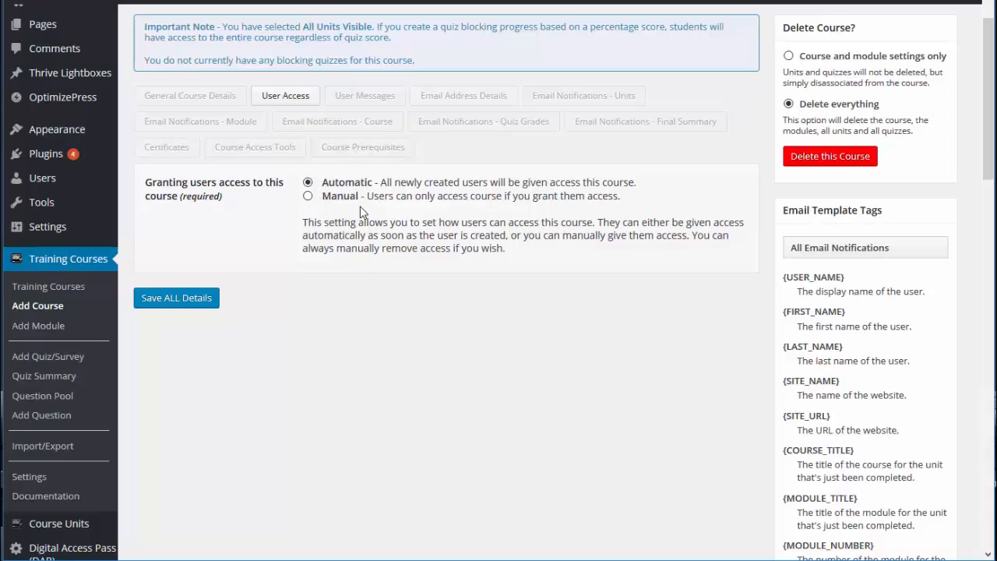
click(341, 190)
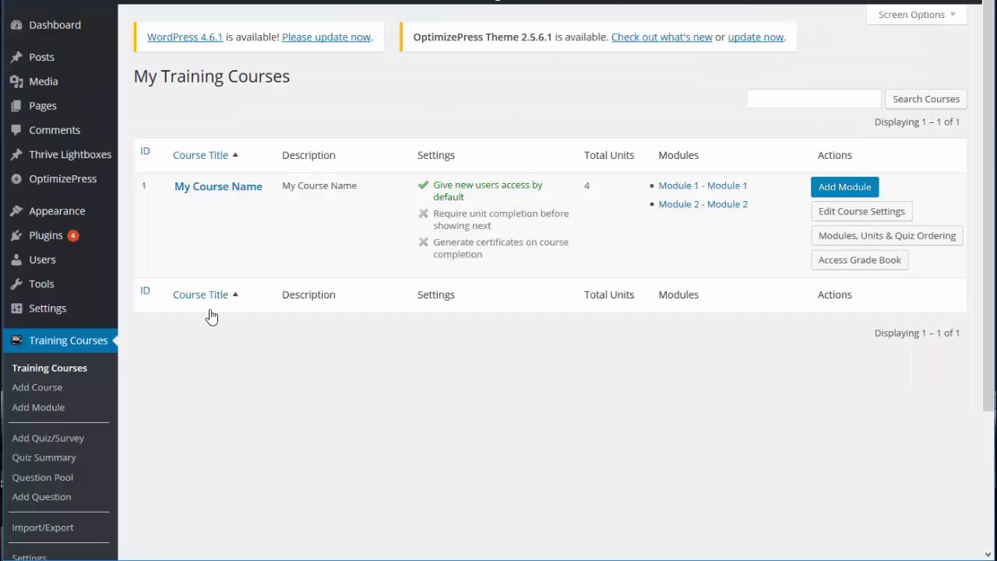
Start a new module for the training courses and associate it with My Course Name
scroll(208, 316, down, 1)
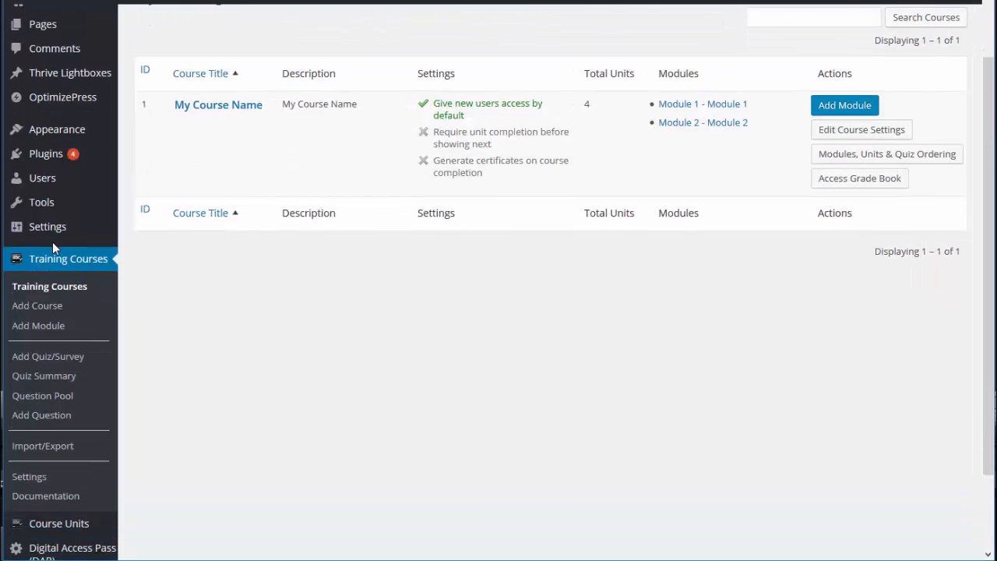
scroll(52, 242, down, 1)
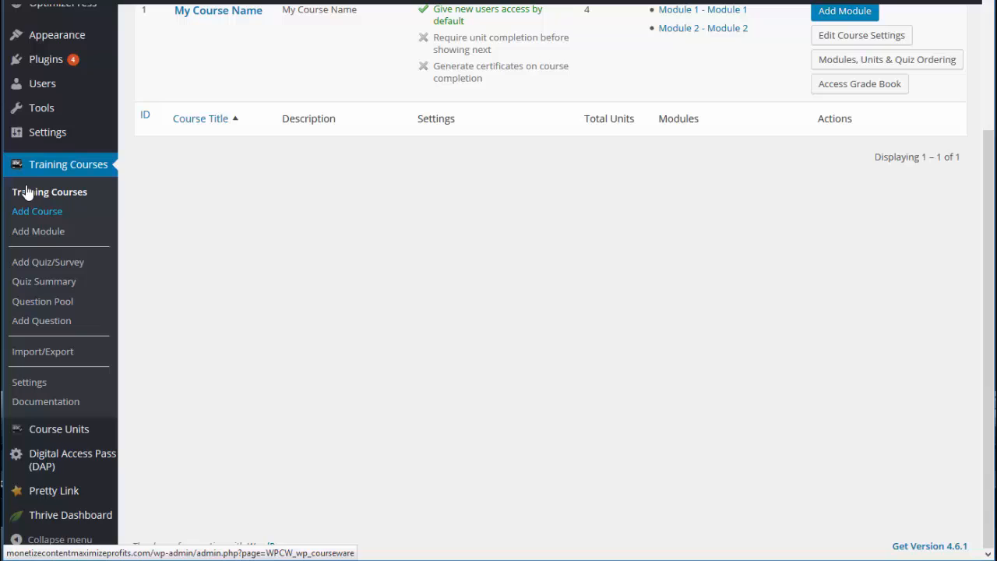
right_click(62, 234)
click(101, 241)
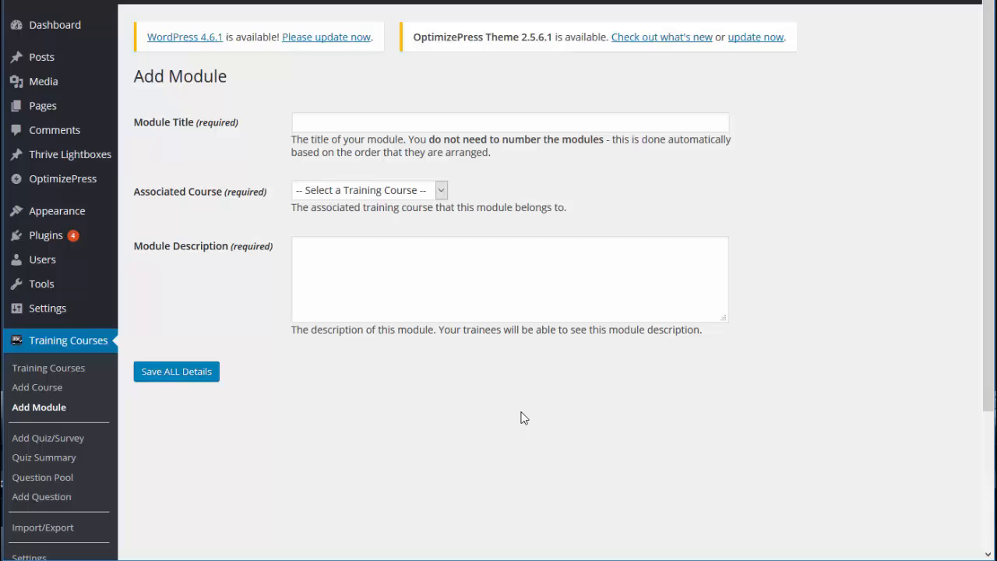
click(352, 191)
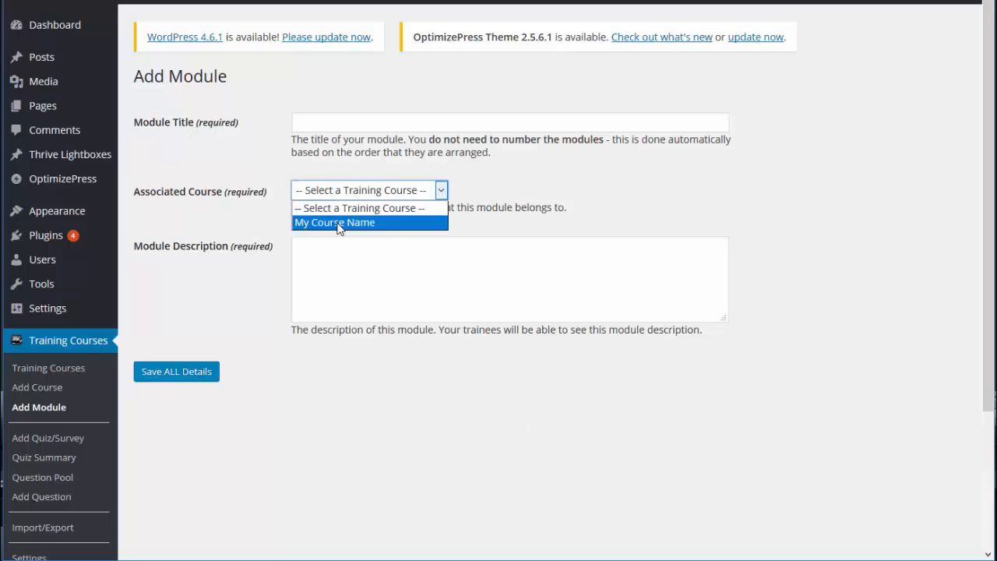
click(338, 223)
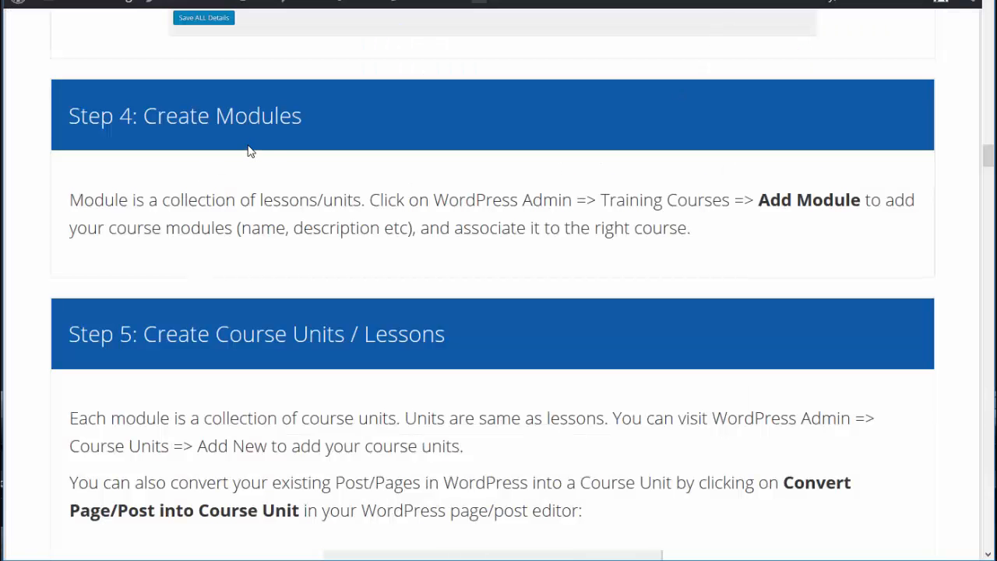
Read the guide's Create Course Units / Lessons section and check the content drip availability options for a new course unit
scroll(274, 162, down, 1)
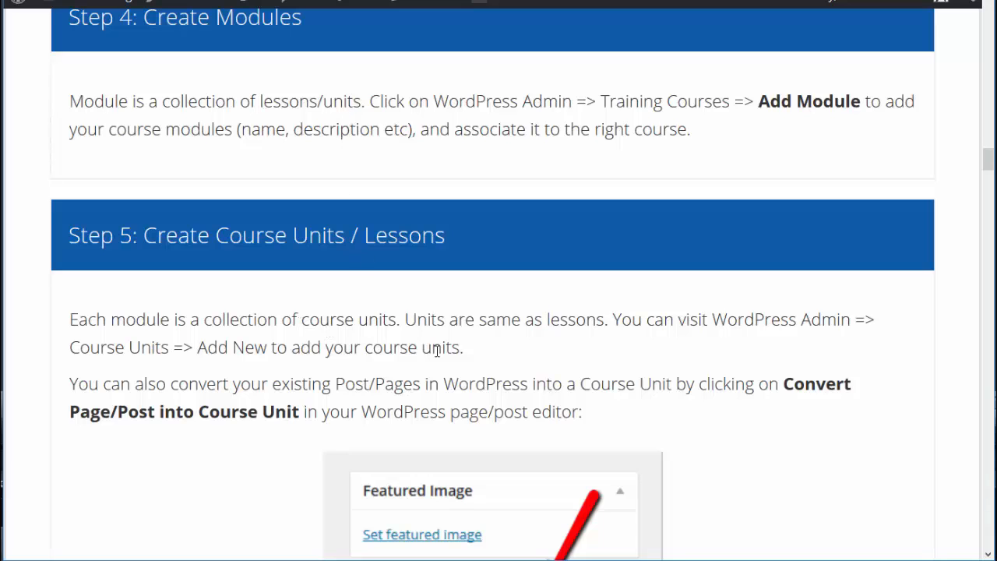
scroll(400, 245, down, 3)
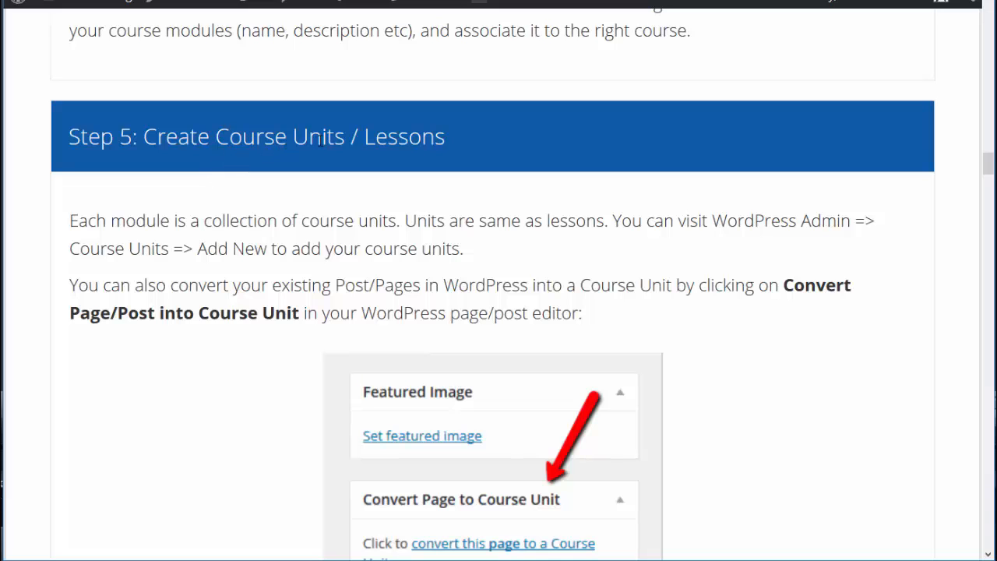
scroll(486, 211, down, 3)
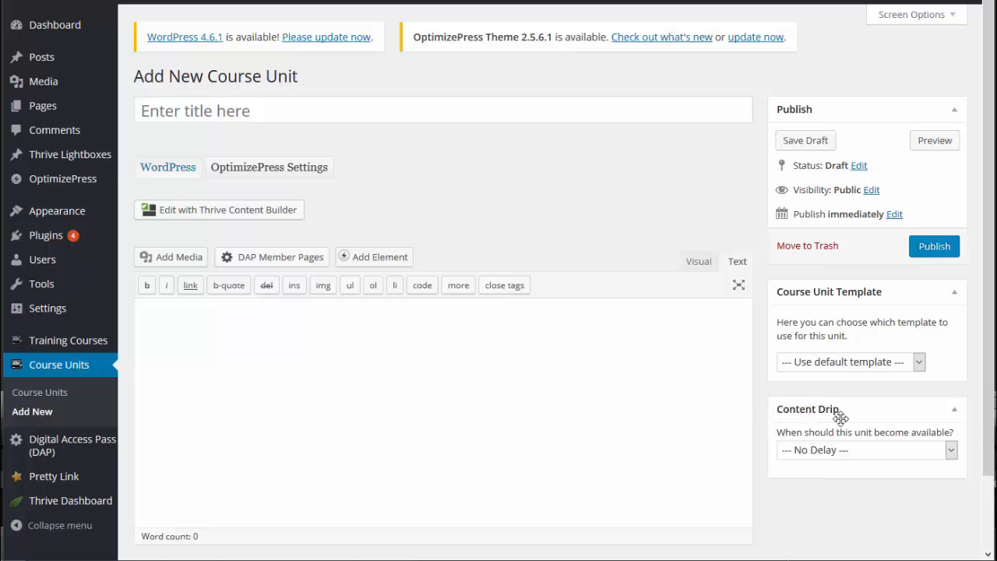
click(897, 452)
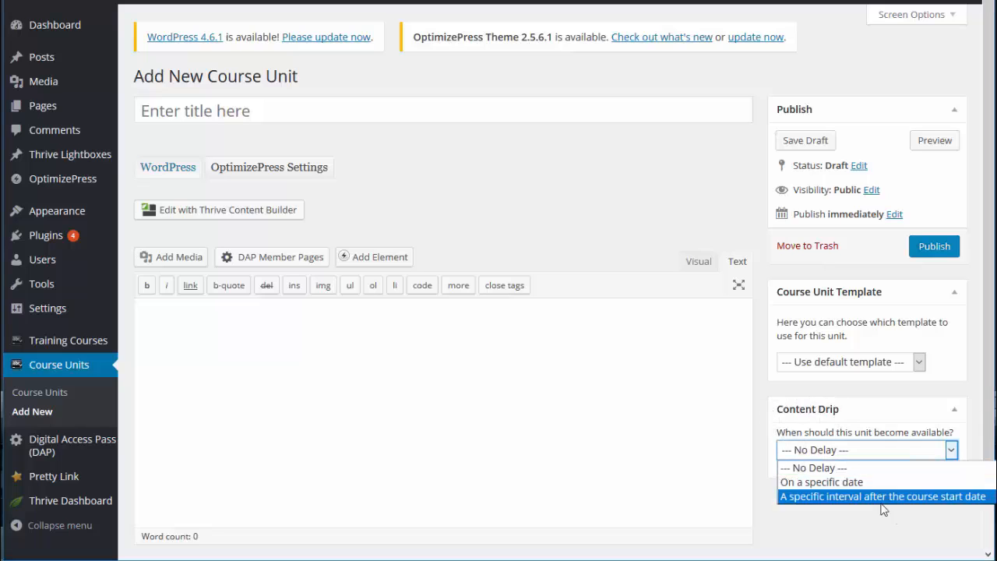
click(701, 482)
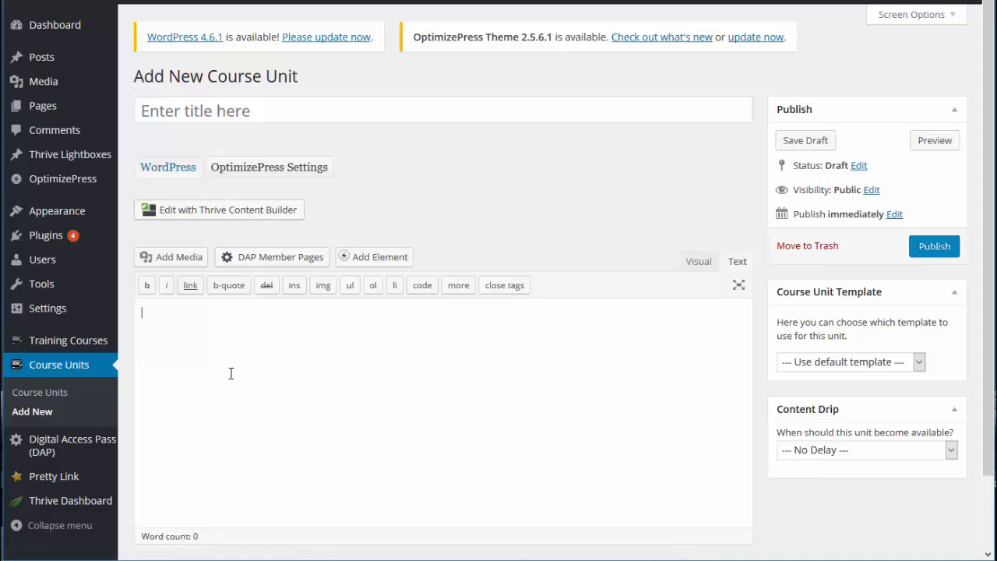
click(197, 111)
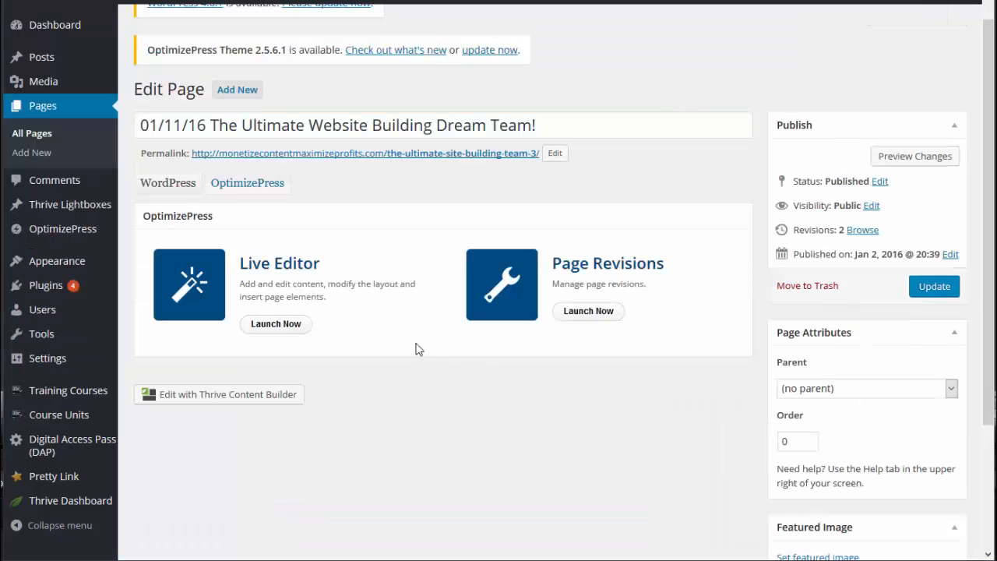
Check the existing page's editor for the option to convert the page to a course unit
scroll(414, 335, down, 3)
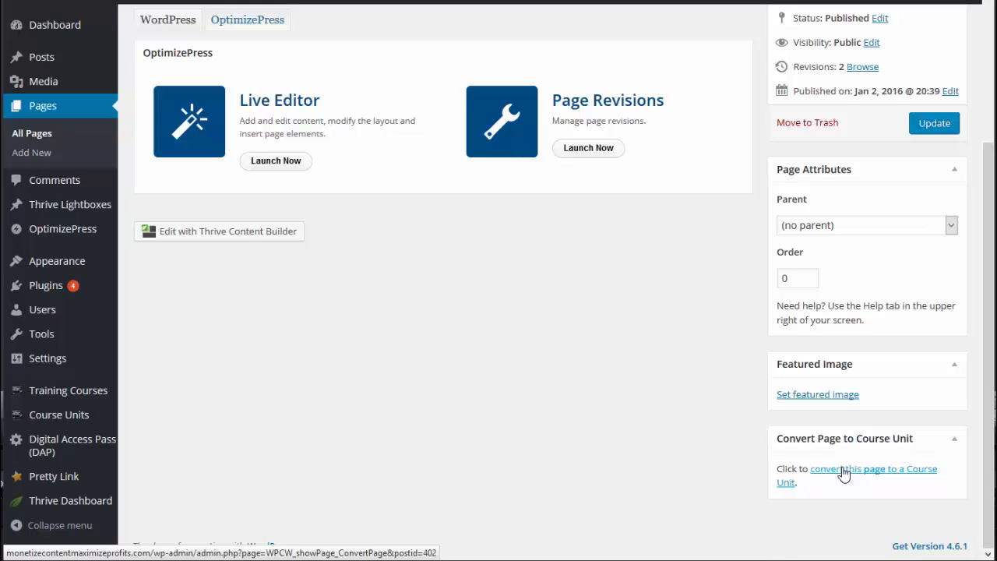
scroll(843, 472, up, 1)
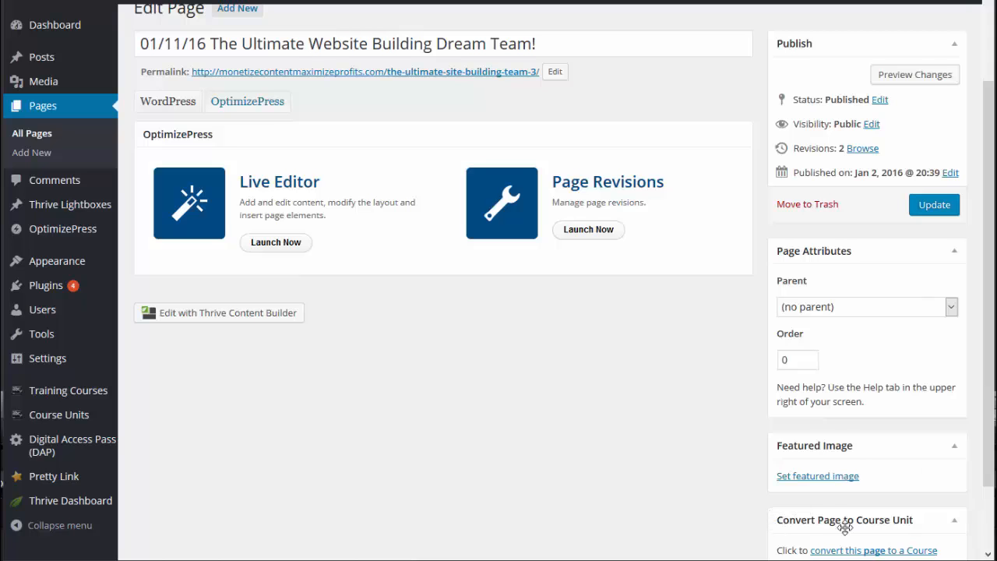
scroll(844, 527, down, 1)
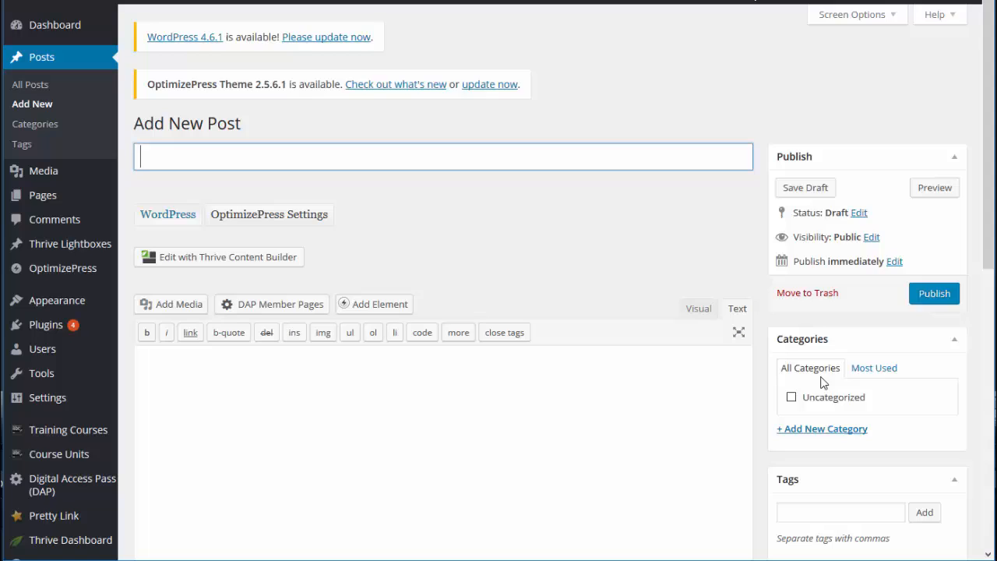
scroll(829, 407, down, 5)
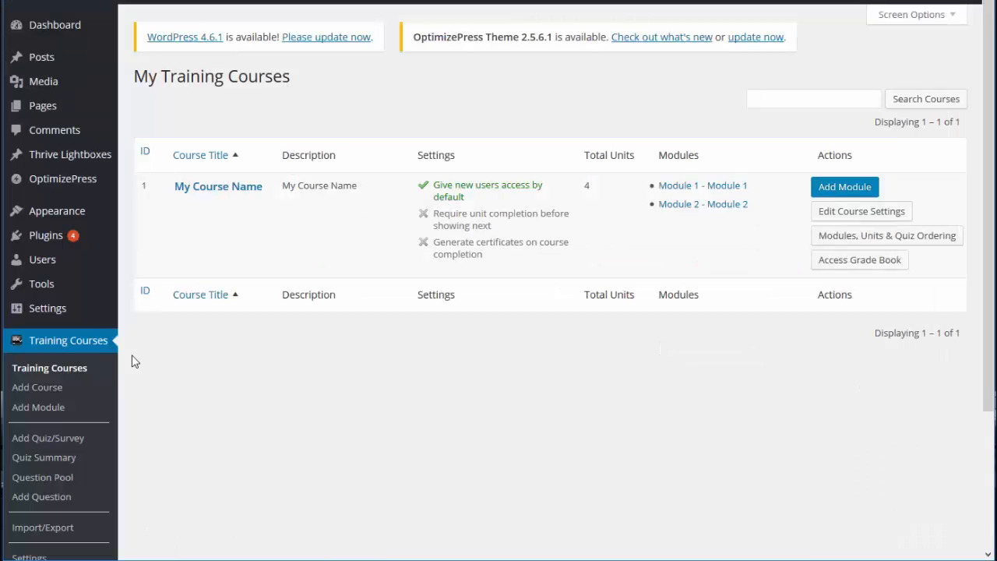
In the module and unit ordering of My Course Name, move Module 1's Unit 1 and Unit 2 to the unassigned units
scroll(138, 366, down, 2)
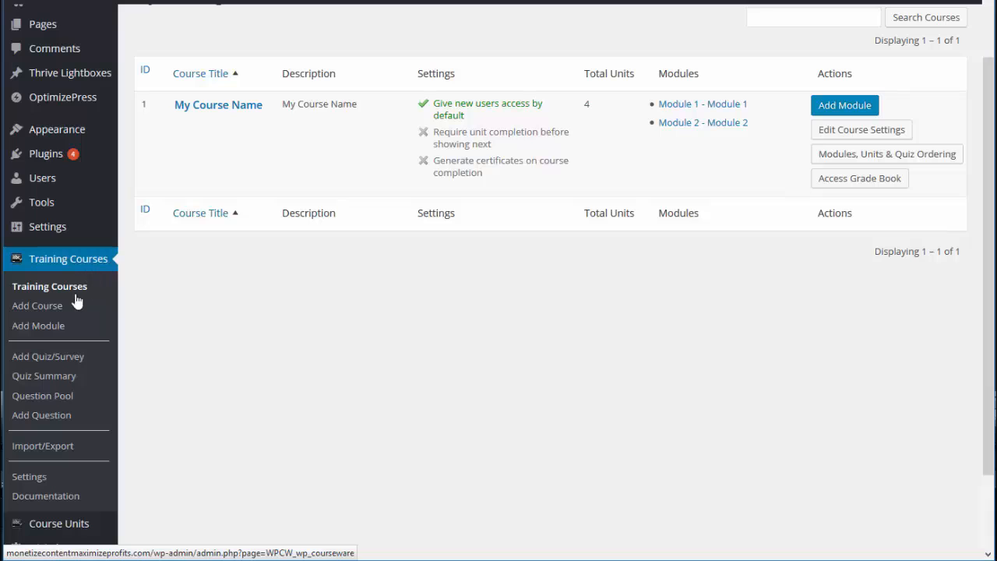
scroll(300, 336, up, 2)
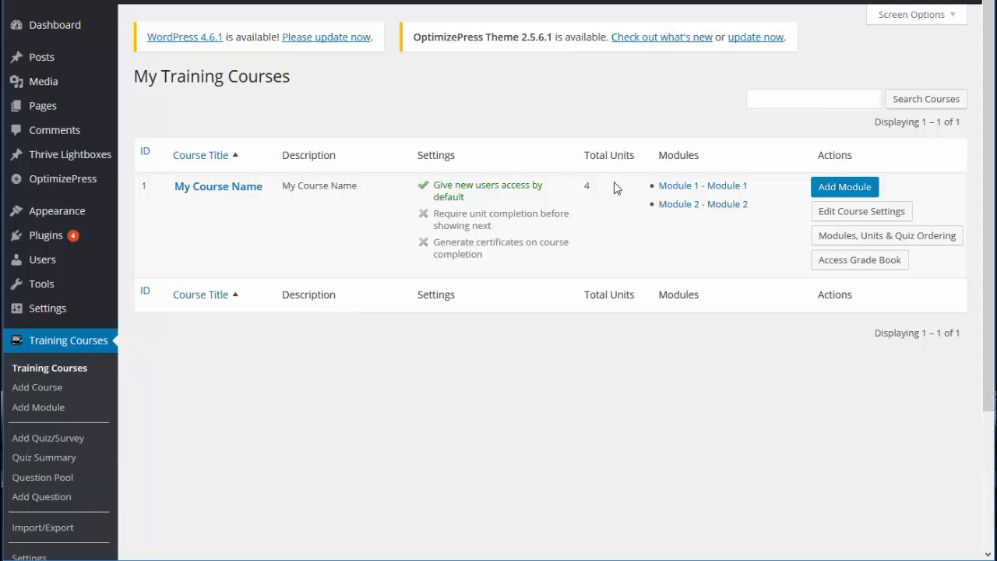
click(842, 244)
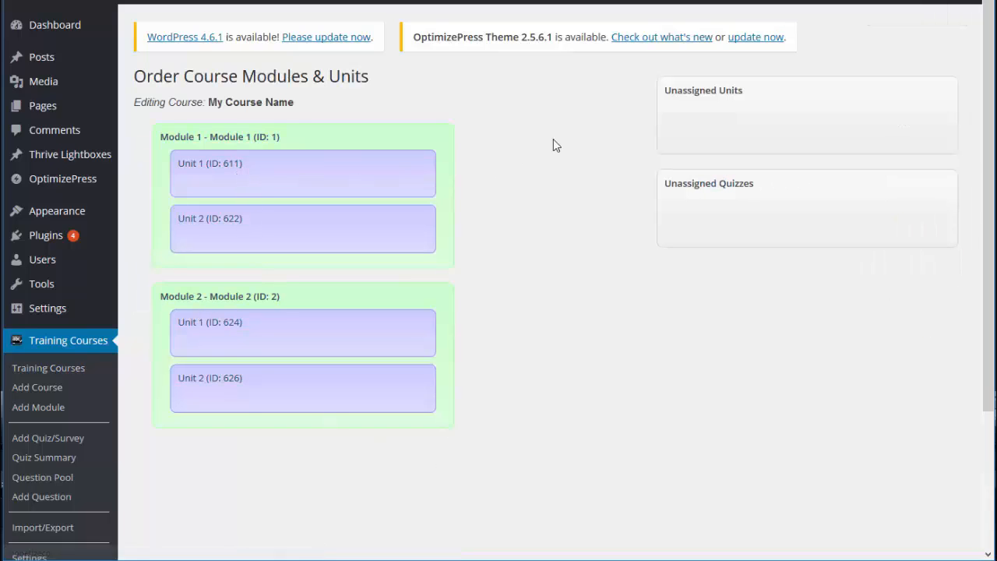
drag(294, 166, 753, 113)
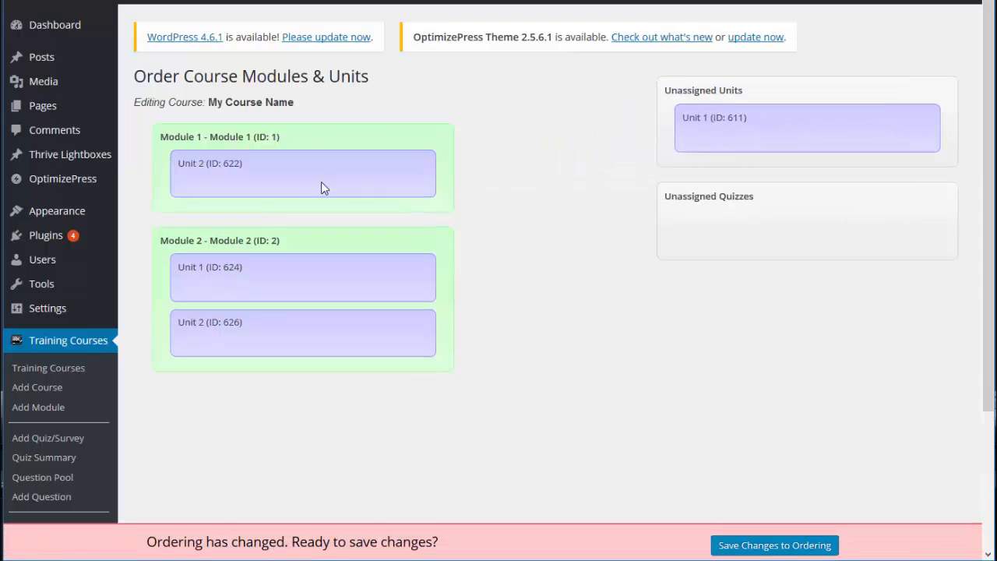
drag(321, 181, 837, 192)
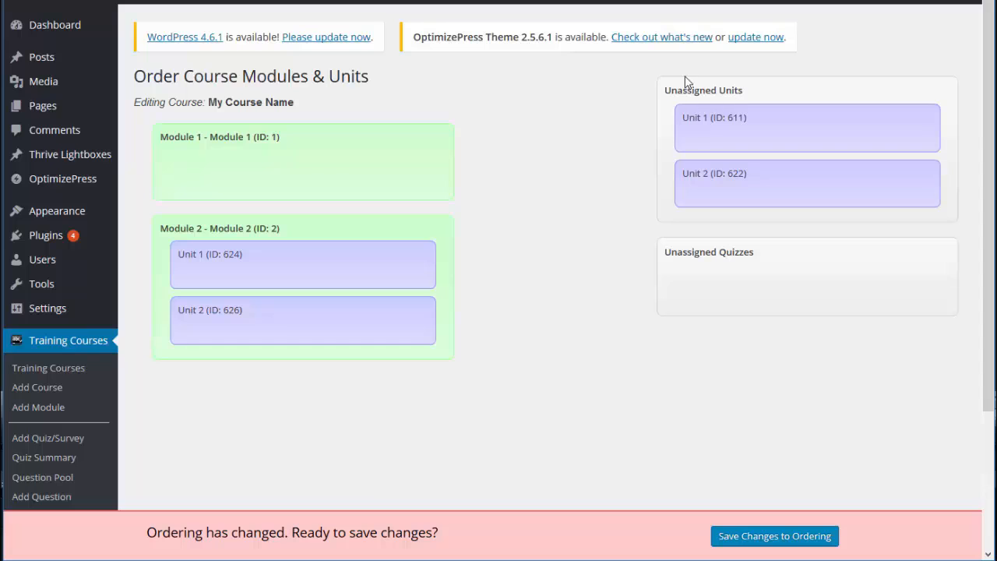
Assign Unit 1 and Unit 2 back to Module 1 in that order and save the ordering changes
drag(789, 140, 388, 194)
drag(799, 129, 299, 236)
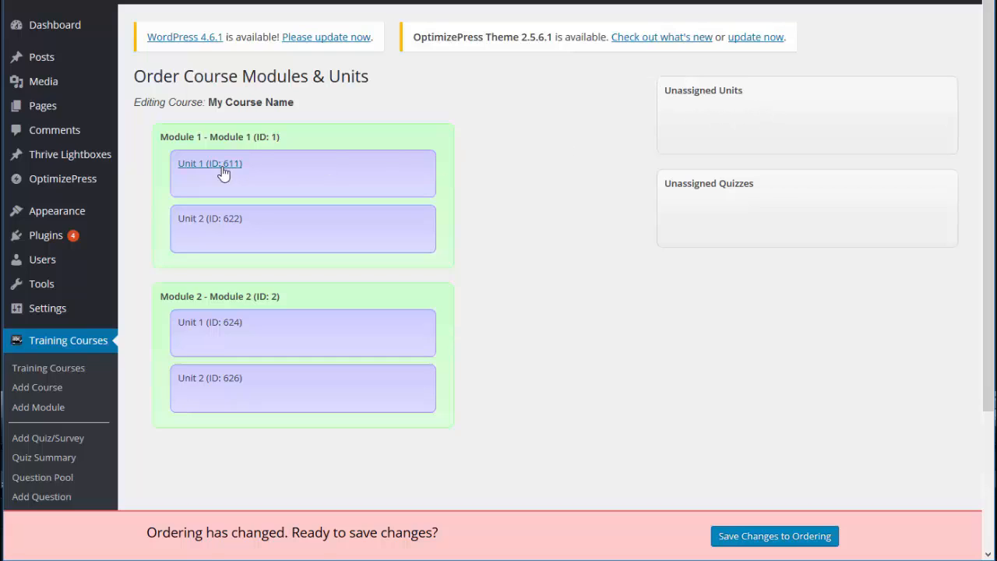
drag(276, 237, 363, 261)
scroll(725, 468, down, 1)
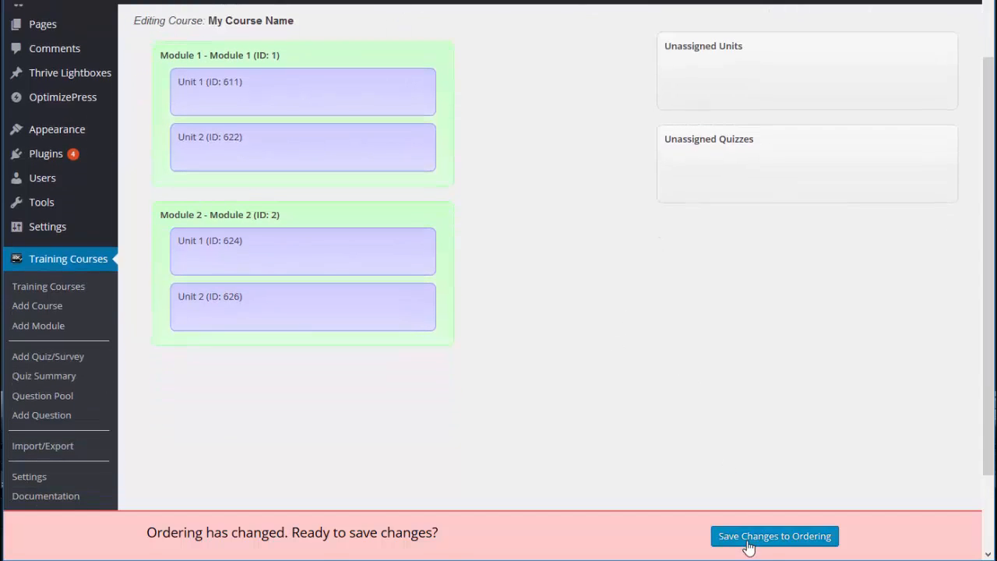
click(775, 536)
scroll(334, 345, up, 1)
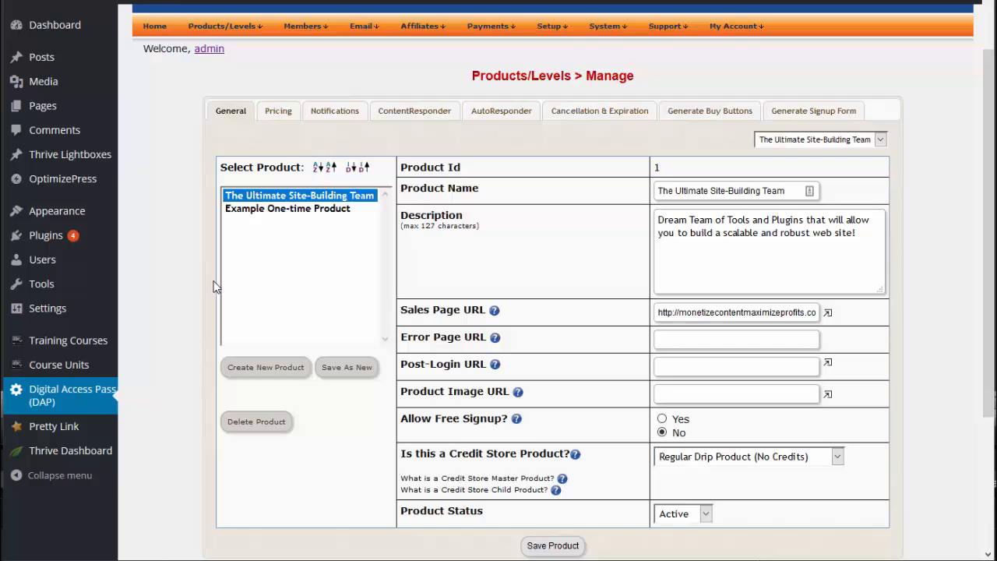
Examine the general settings of the Digital Access Pass product The Ultimate Site-Building Team, including the Post-Login URL help
scroll(217, 287, up, 2)
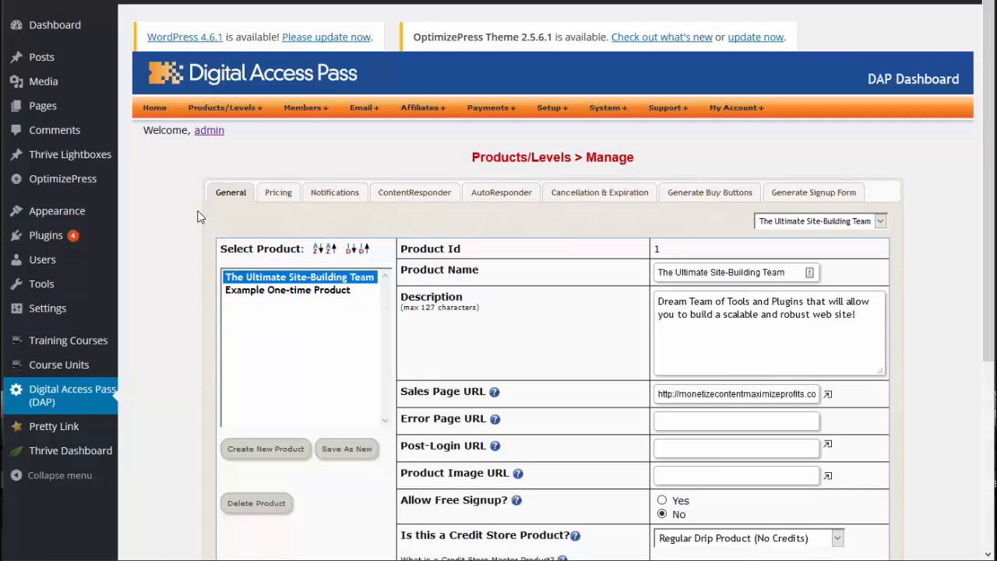
scroll(175, 261, down, 1)
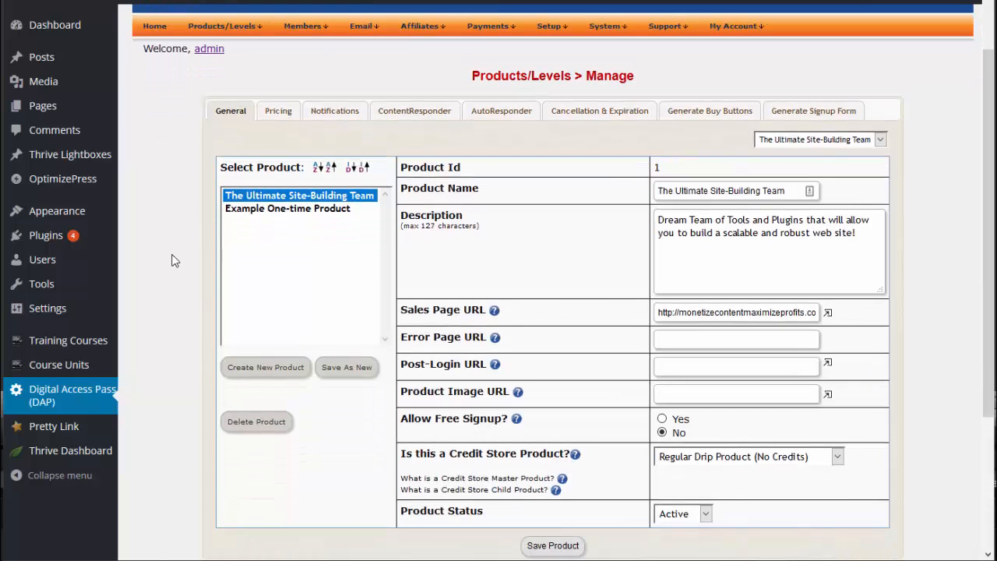
scroll(200, 210, up, 1)
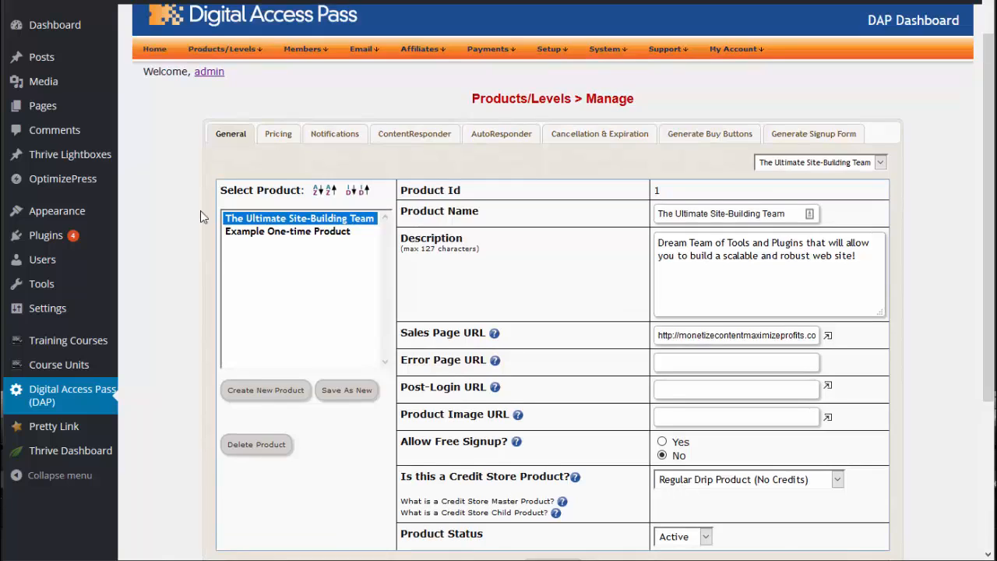
mouse_move(242, 52)
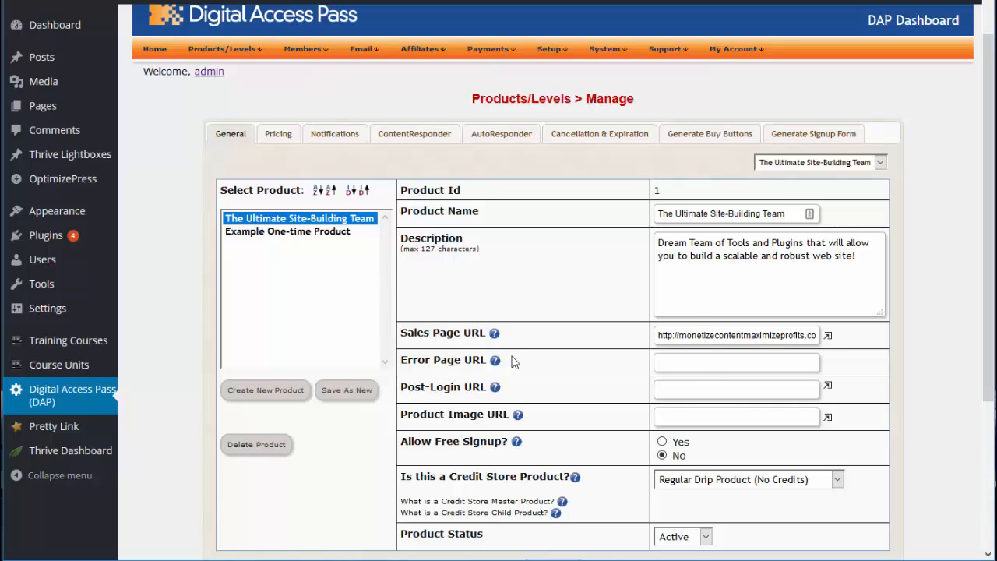
mouse_move(495, 387)
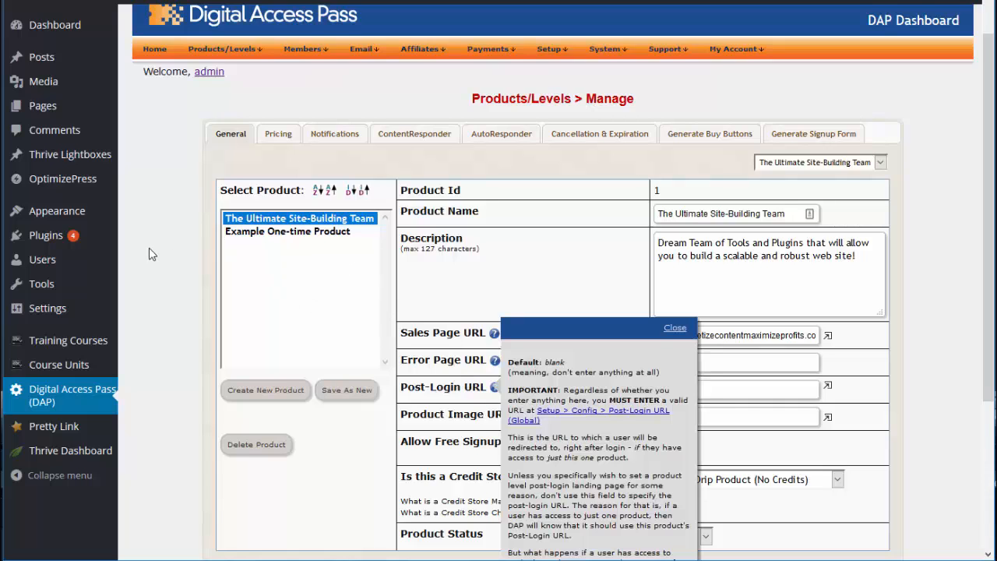
scroll(182, 235, down, 1)
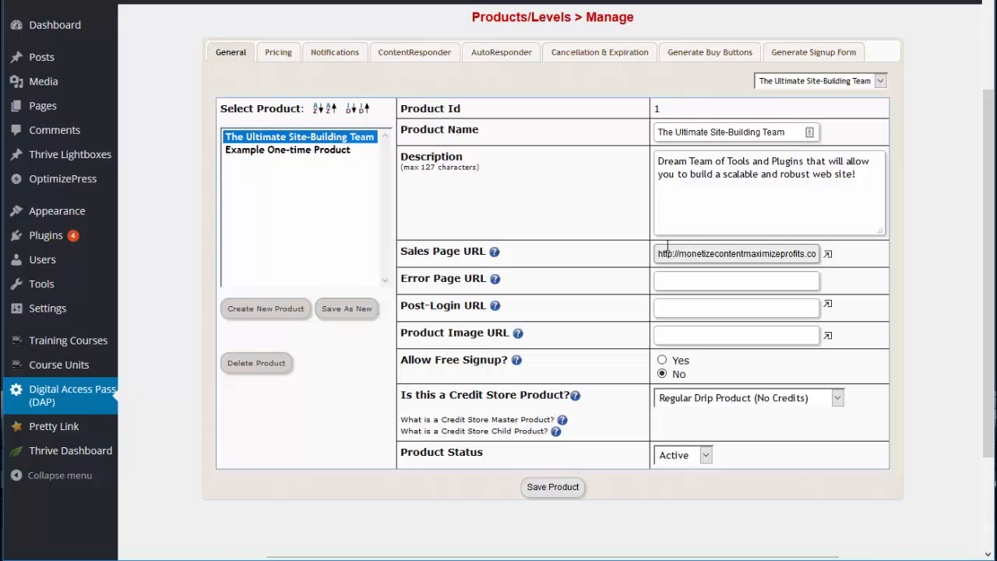
scroll(568, 234, down, 1)
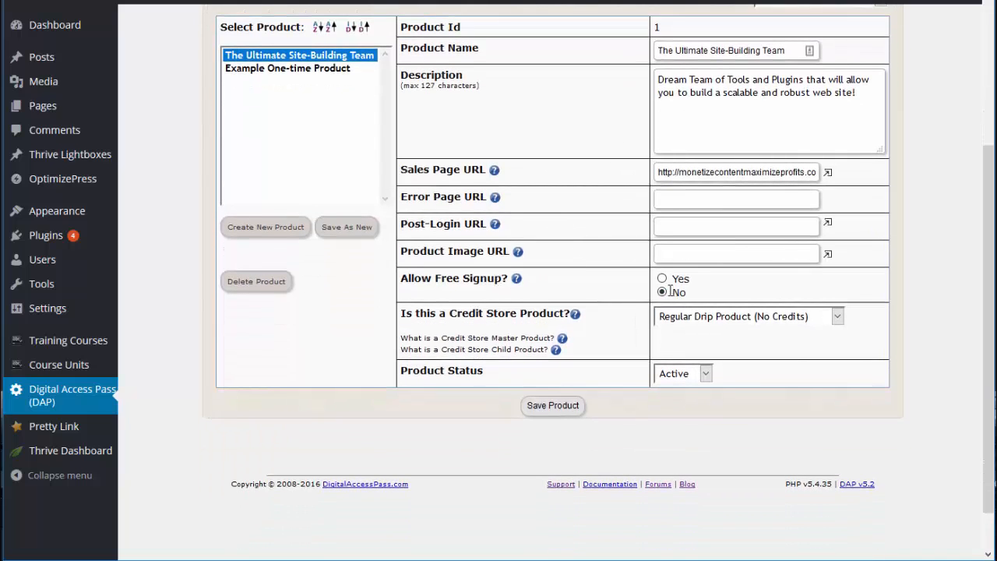
scroll(184, 202, up, 1)
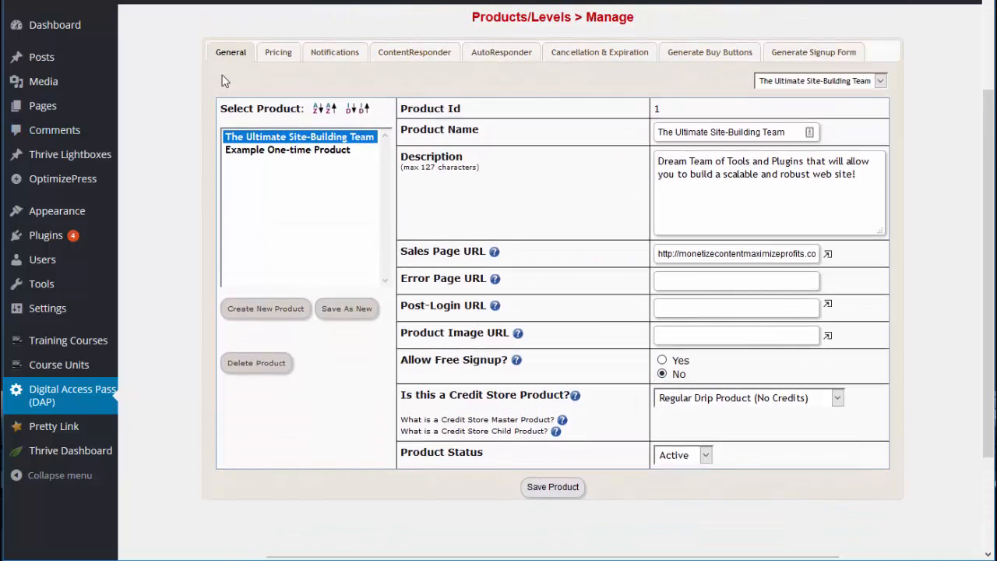
Examine the product's pricing settings, temporarily enabling recurring payments to view the recurring and trial fields before setting them back to No
click(278, 53)
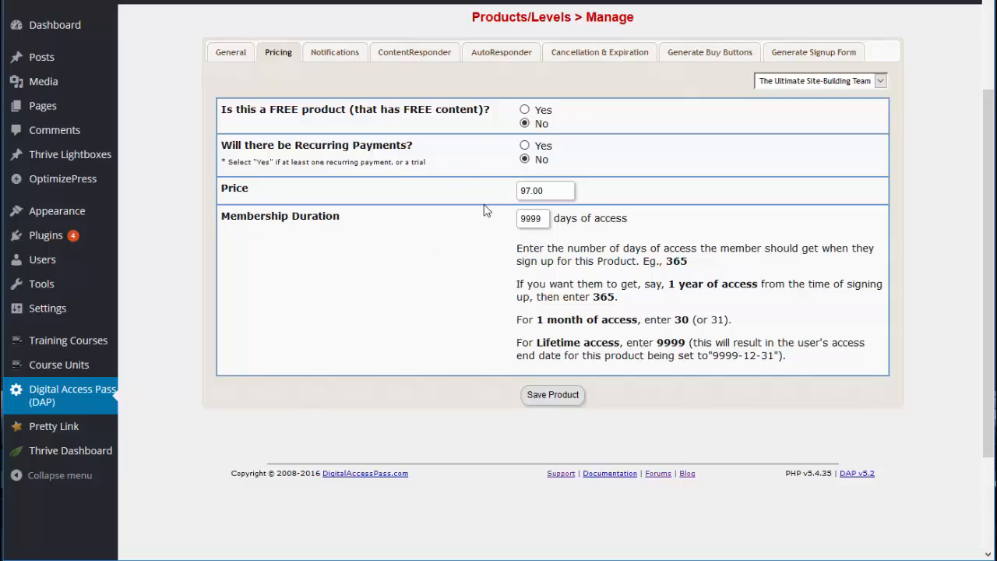
click(546, 195)
drag(546, 195, 443, 203)
click(435, 214)
click(525, 145)
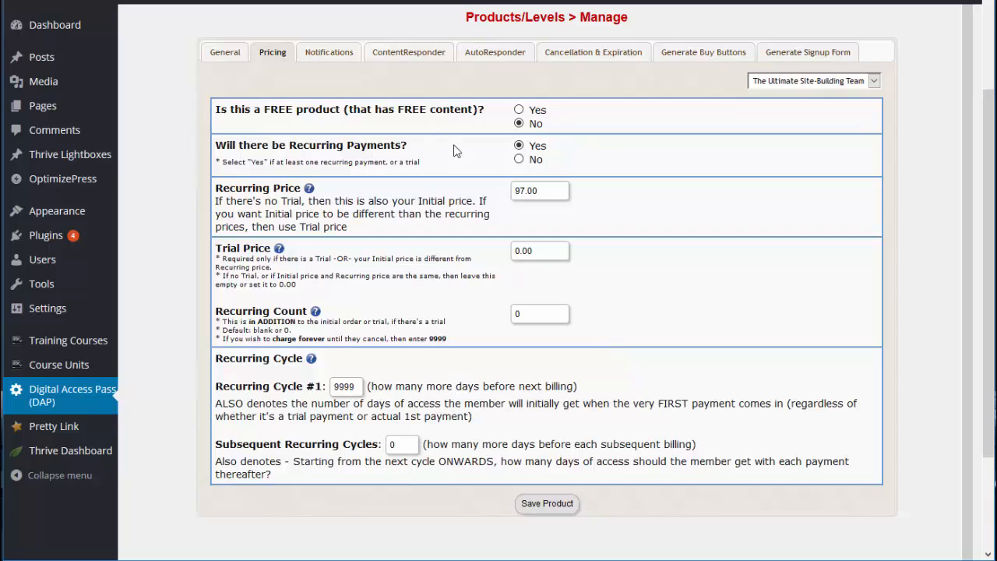
click(519, 159)
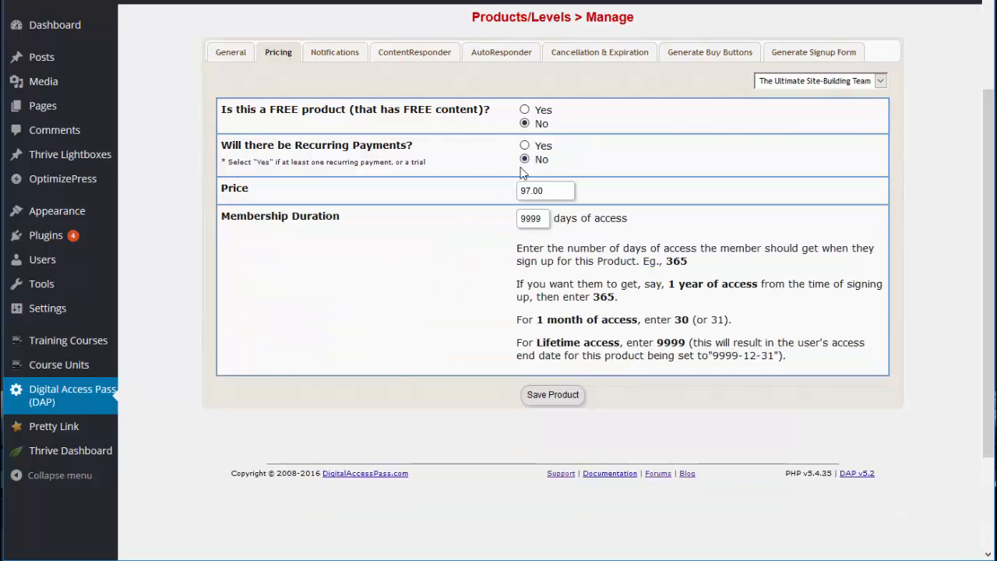
Check the product's one-time price and membership duration, and read through its welcome email in the notification settings
mouse_move(557, 187)
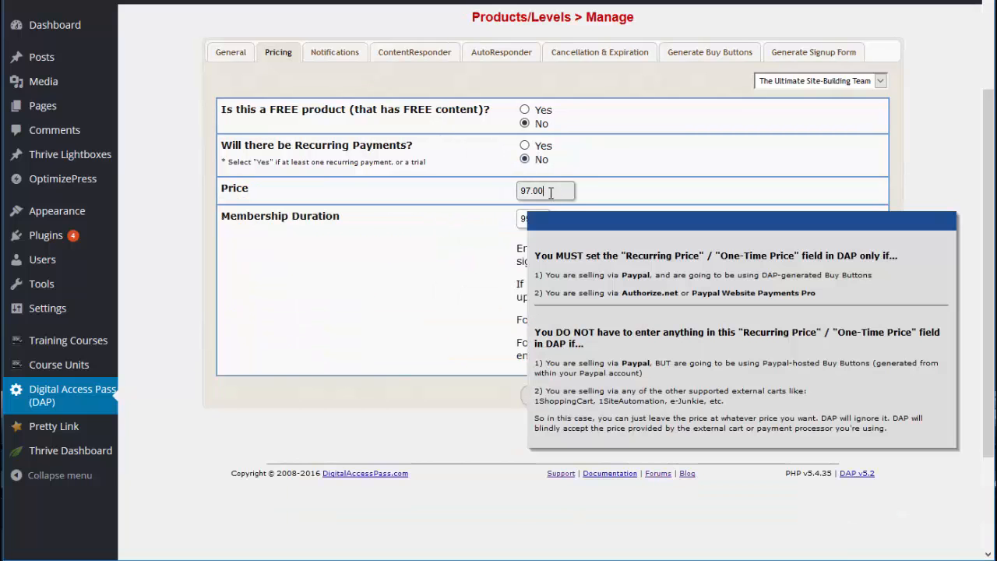
drag(551, 193, 502, 185)
click(482, 254)
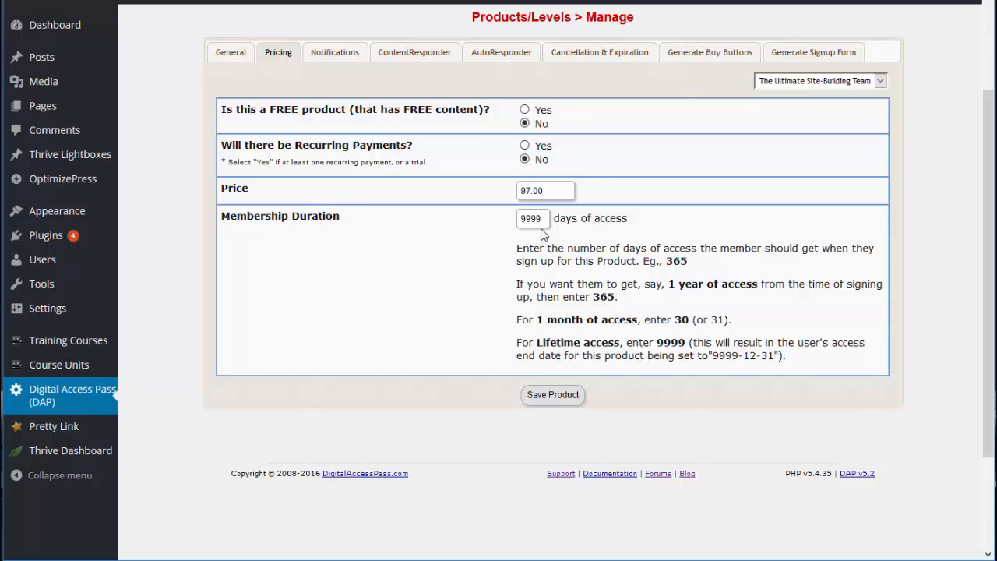
drag(543, 230, 502, 224)
click(468, 246)
scroll(462, 236, up, 2)
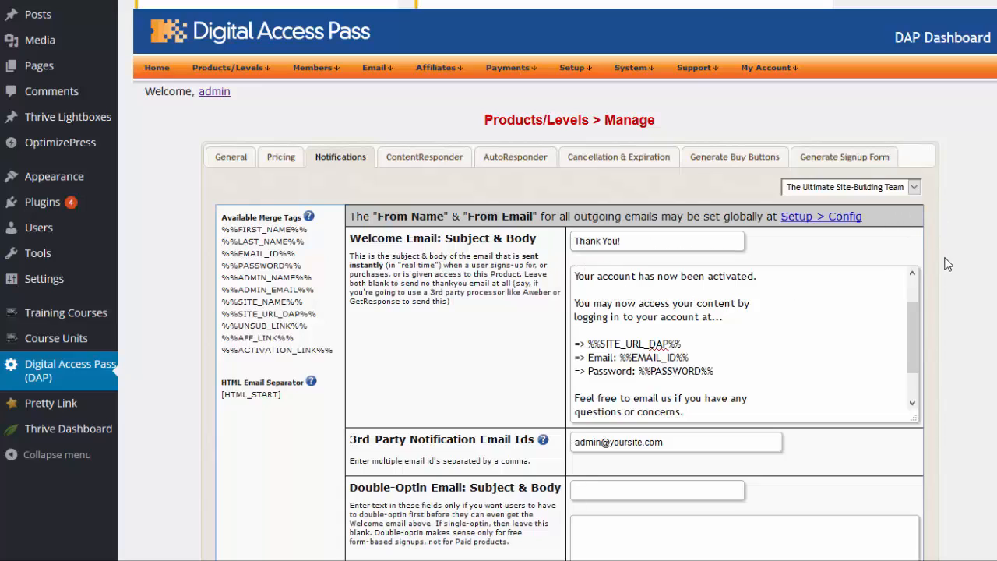
scroll(614, 343, down, 1)
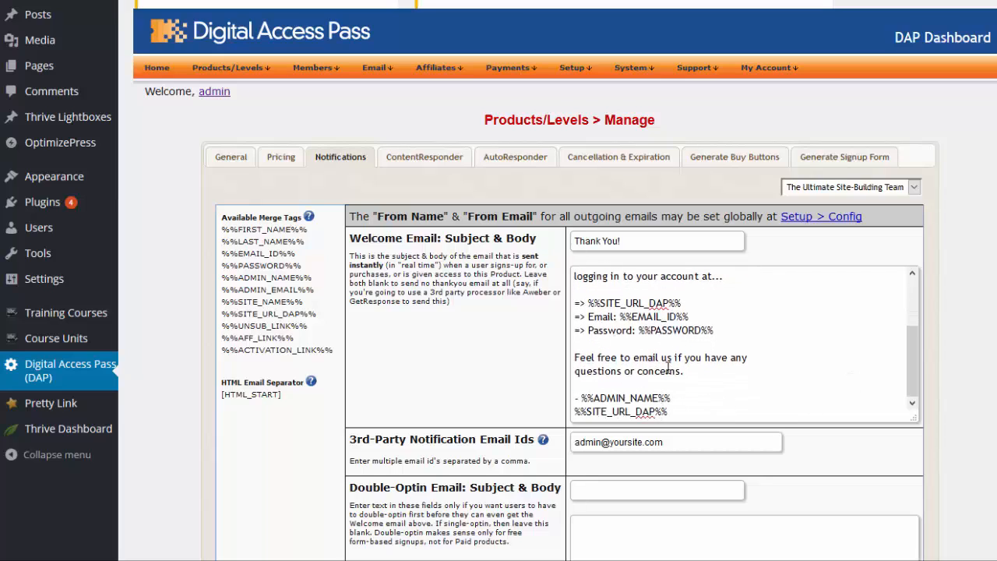
Protect the custom post types /module-2/unit-2-2/, /module-2/unit-1/, /module-1/unit-2/ and /module-1/unit1/ with The Ultimate Site-Building Team product
click(441, 157)
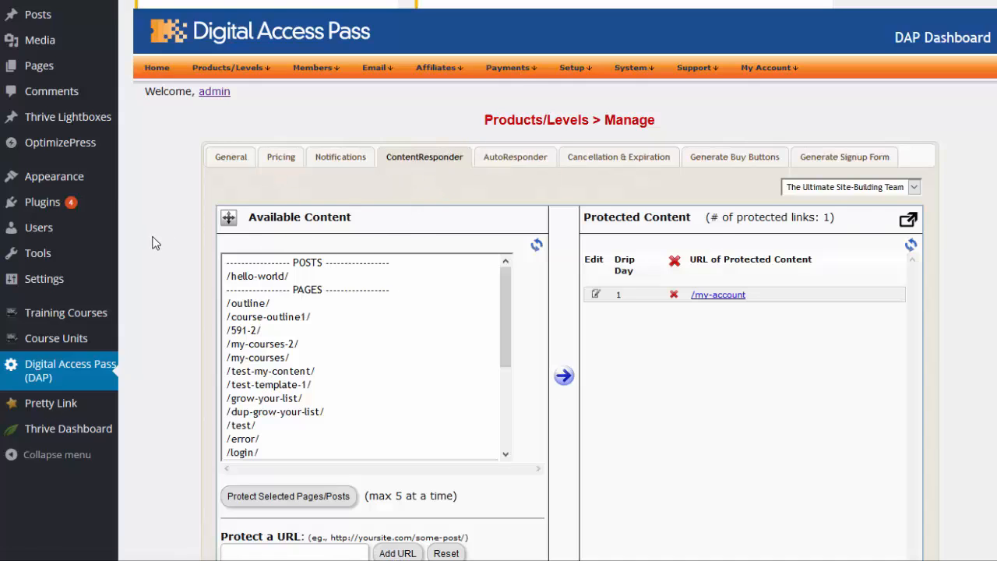
scroll(156, 242, down, 1)
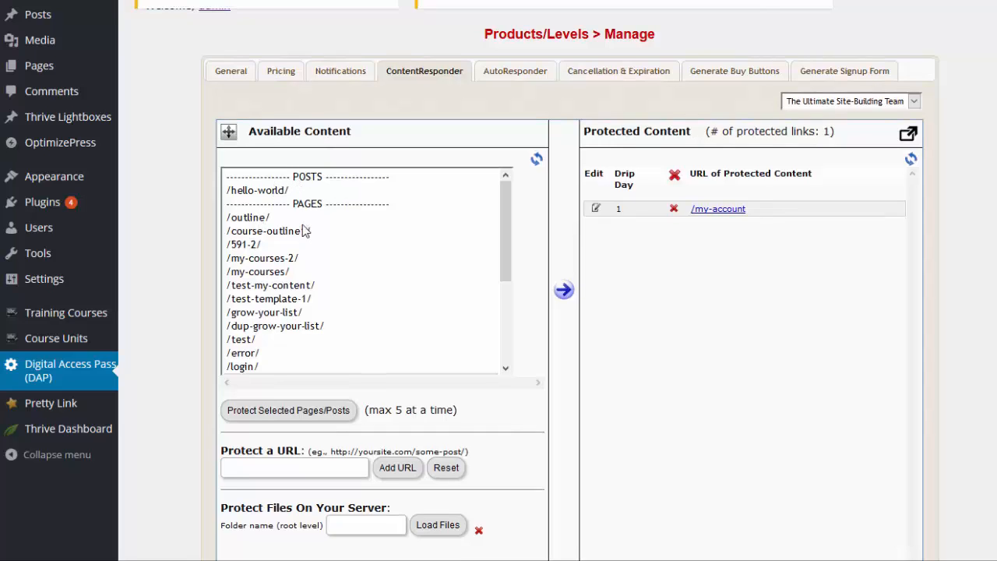
scroll(382, 309, down, 3)
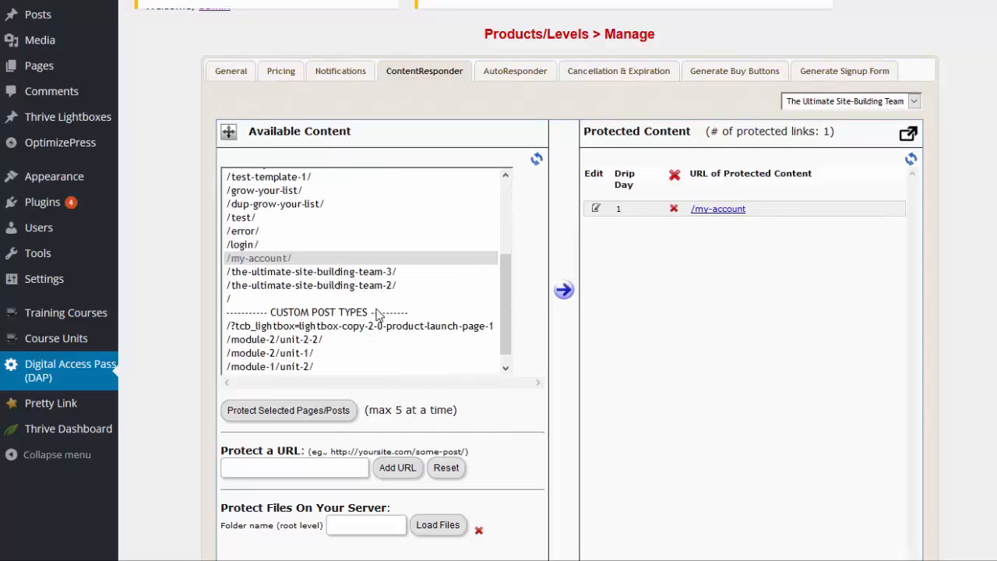
scroll(378, 312, down, 1)
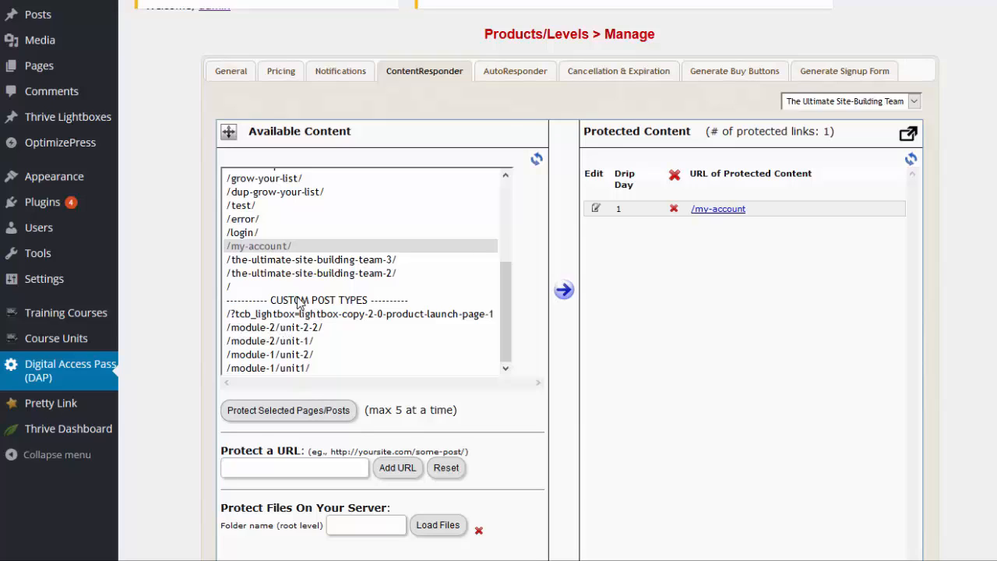
click(314, 332)
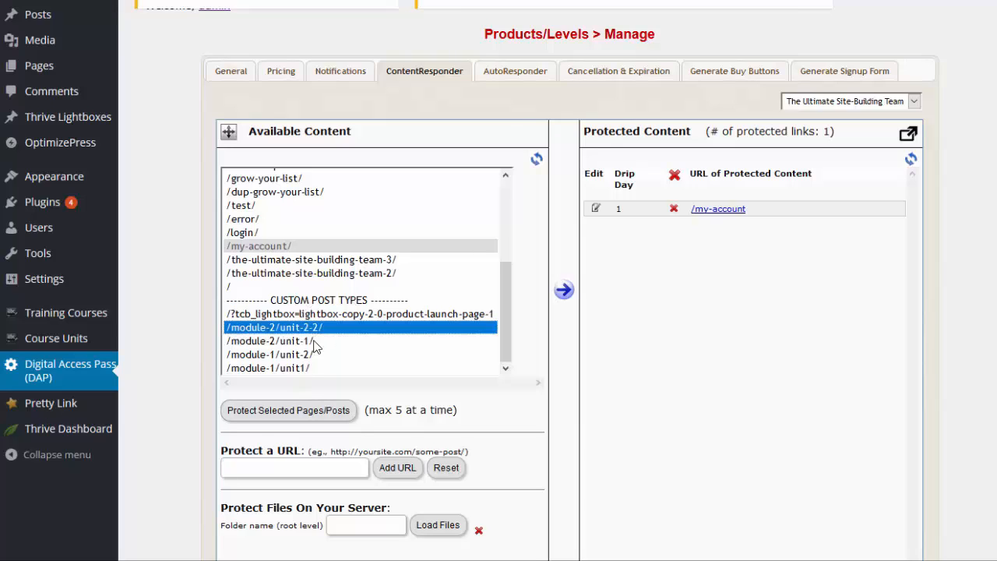
shift+click(312, 369)
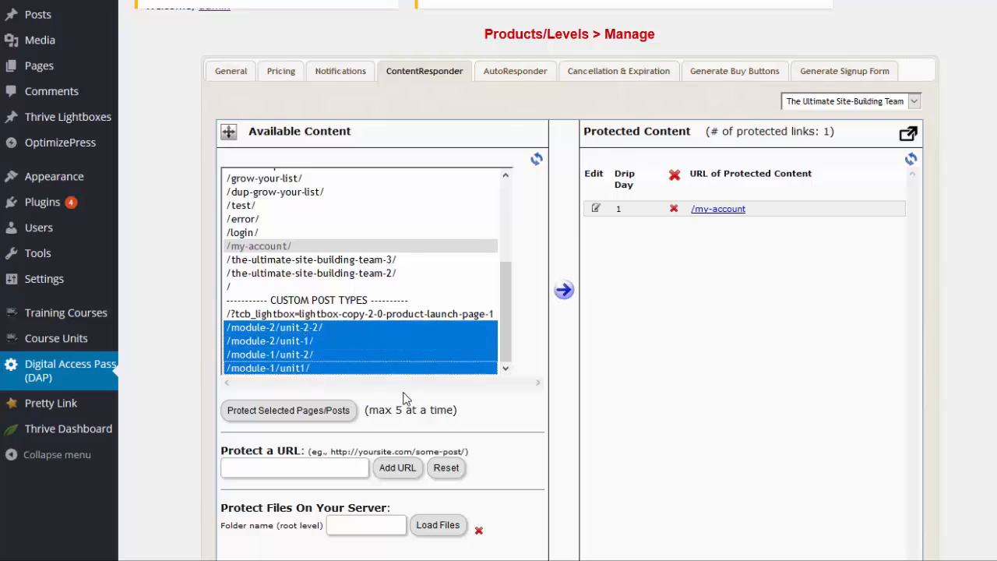
click(297, 410)
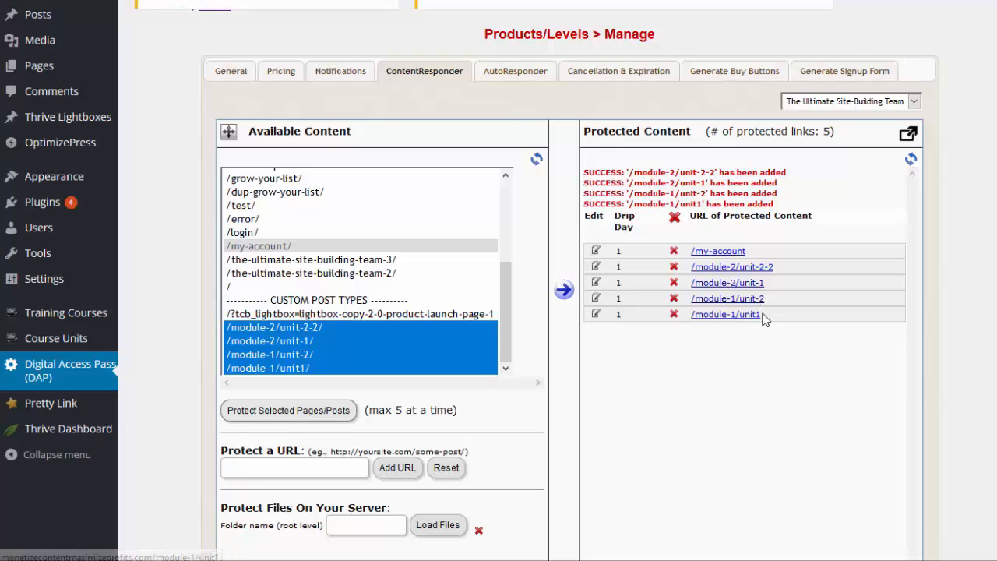
Set the drip start day of the protected content /module-2/unit-2-2 to 7, save it and close its settings
click(596, 268)
scroll(327, 415, down, 2)
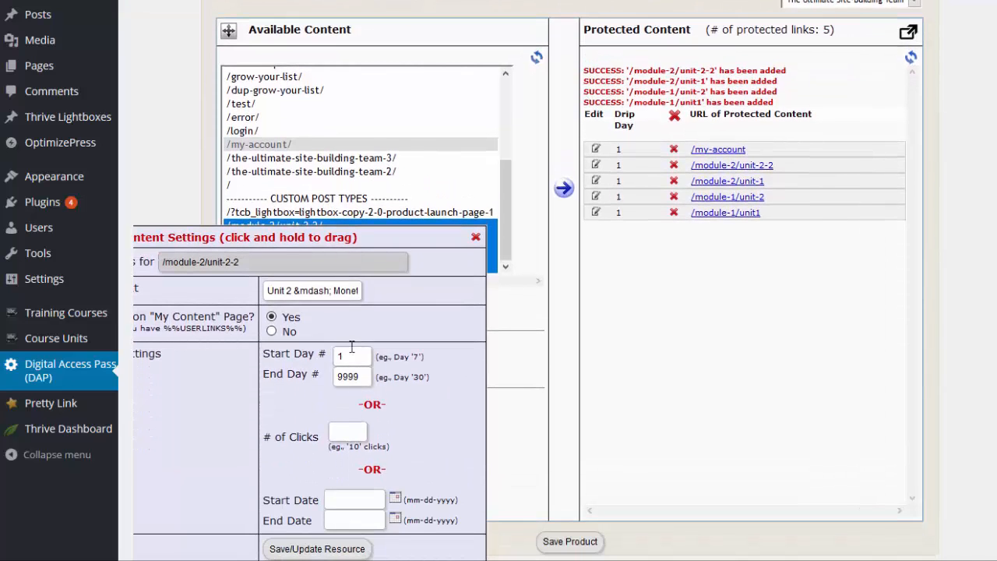
double_click(352, 349)
text(7)
click(315, 549)
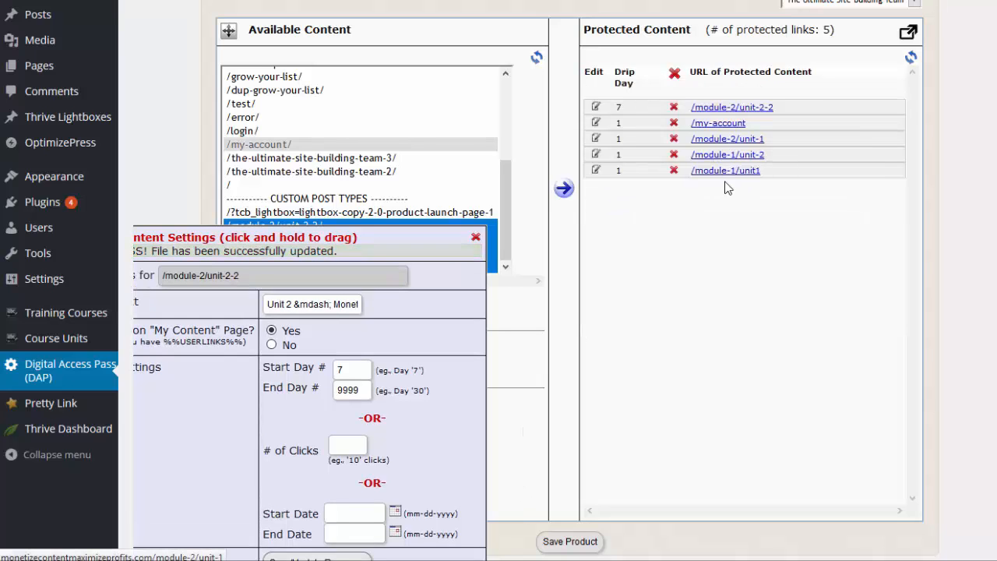
click(475, 238)
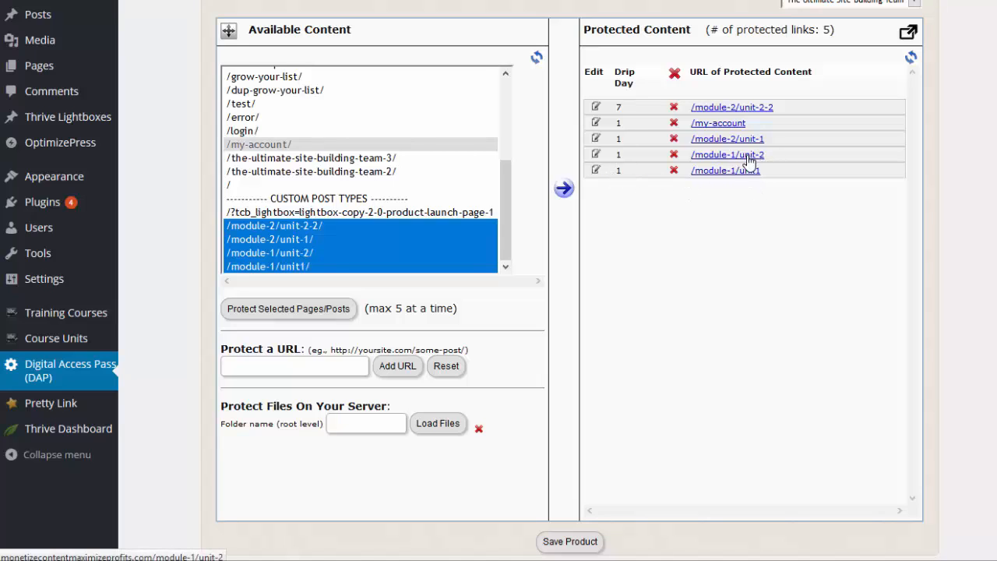
Set the drip start day of the protected content /module-1/unit-2 to 3, save it and close its settings
click(596, 155)
click(337, 348)
double_click(337, 348)
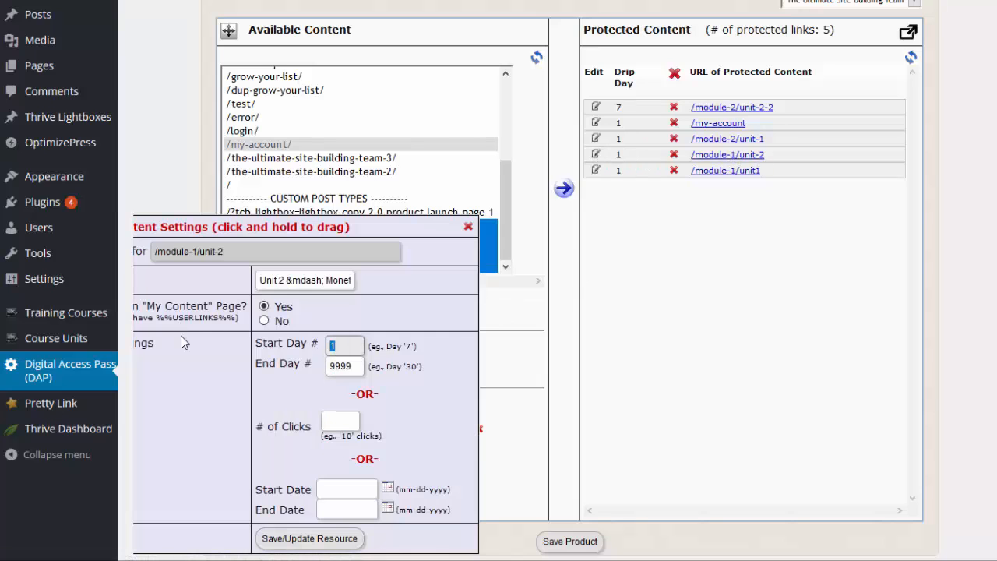
text(3)
click(312, 543)
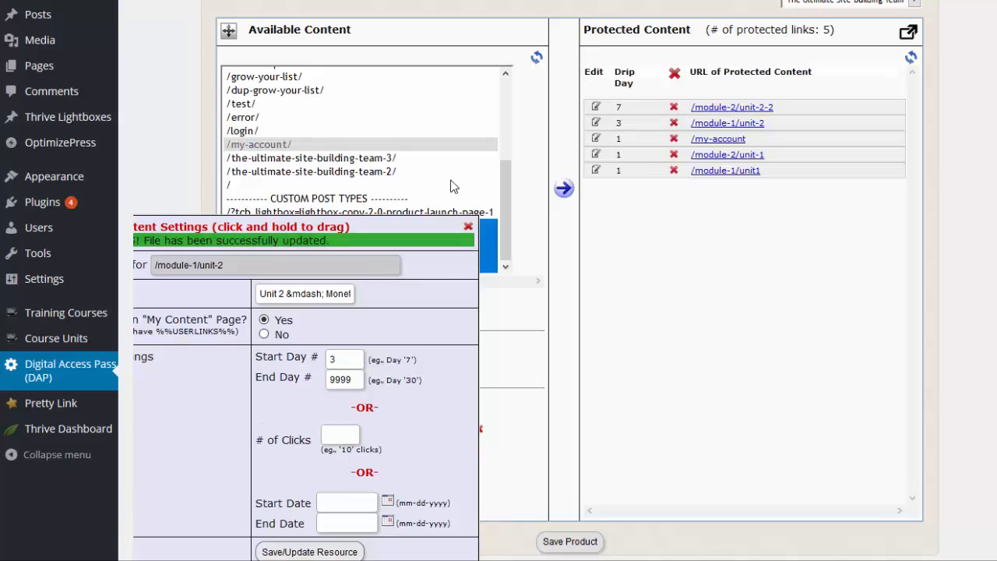
click(468, 227)
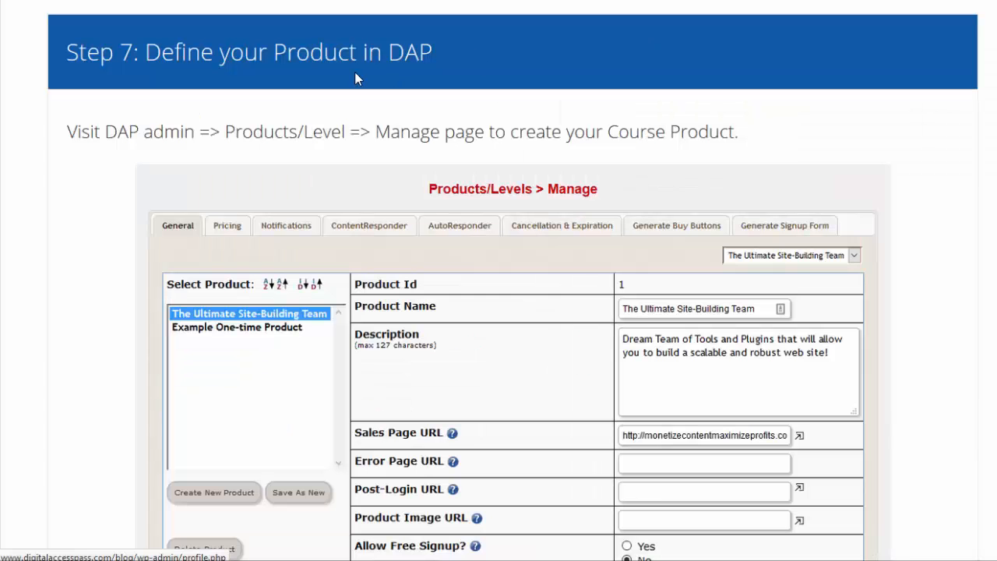
Switch to the integration guide and read the steps on defining and pricing the product, the welcome email and protecting course content
scroll(223, 174, down, 10)
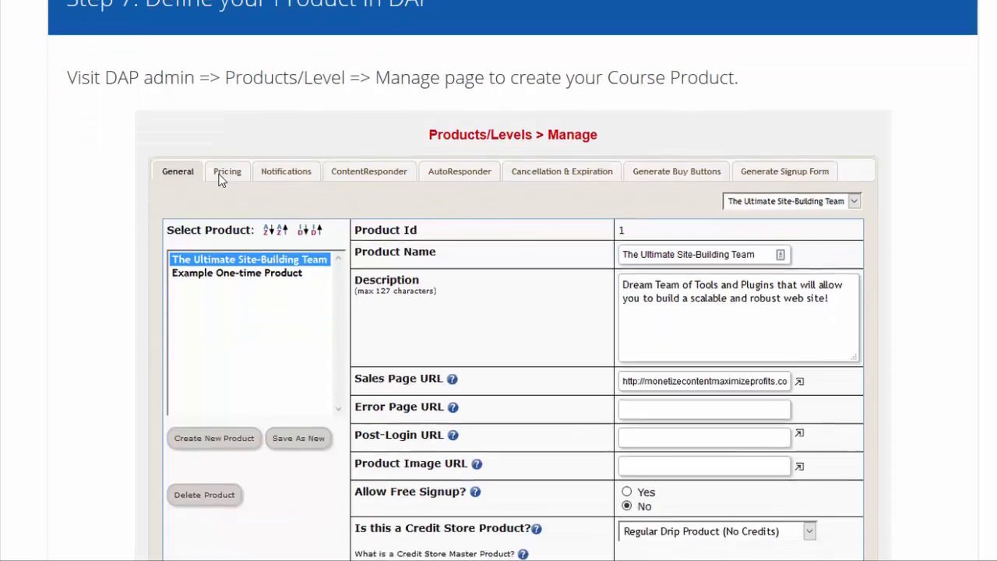
scroll(217, 209, down, 3)
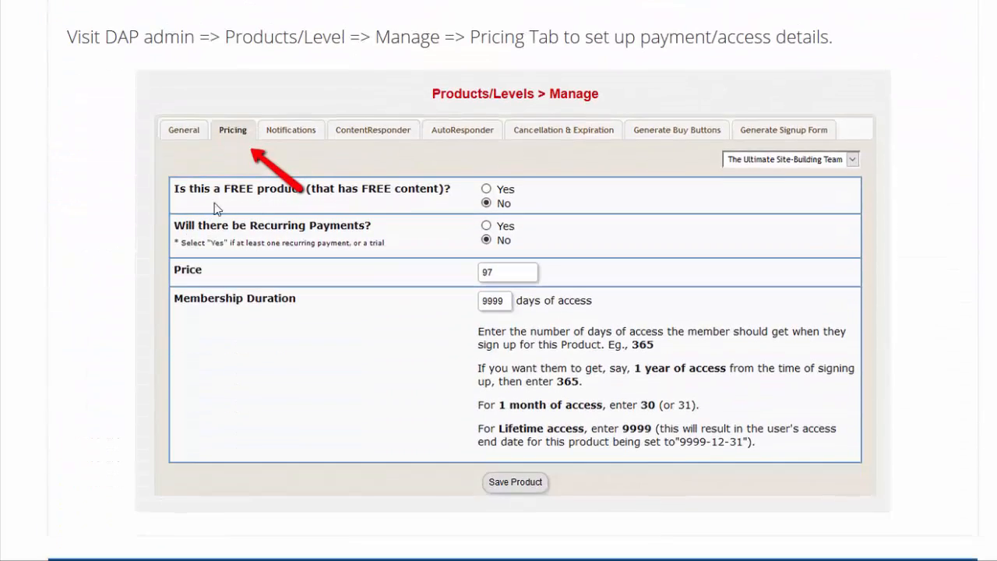
scroll(226, 143, down, 7)
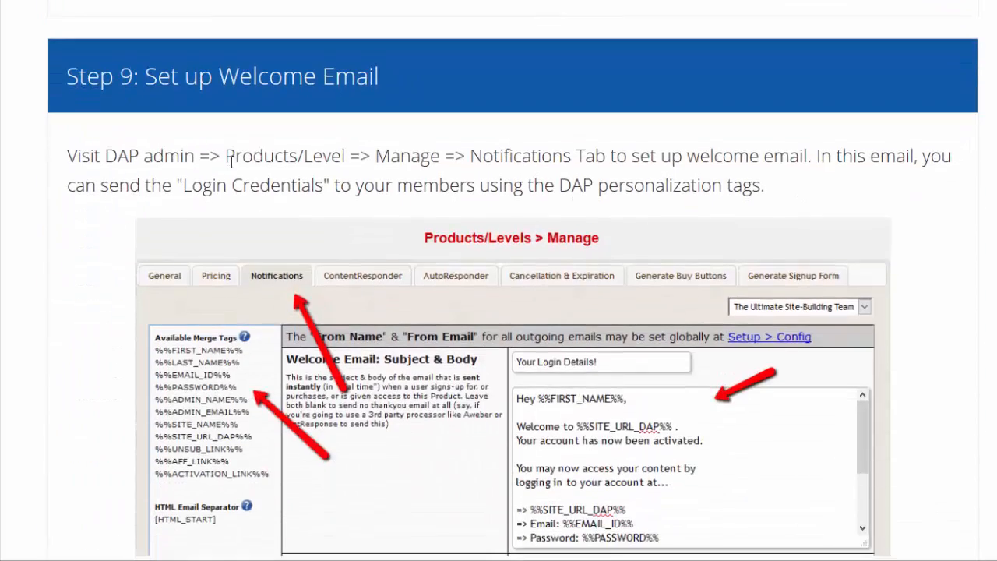
scroll(289, 319, down, 8)
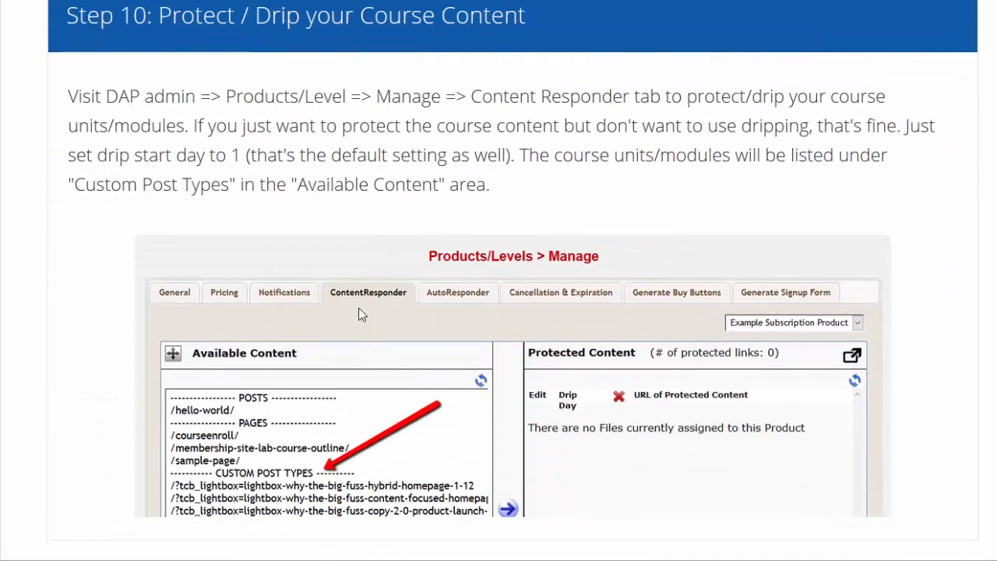
scroll(238, 284, down, 1)
scroll(128, 262, down, 5)
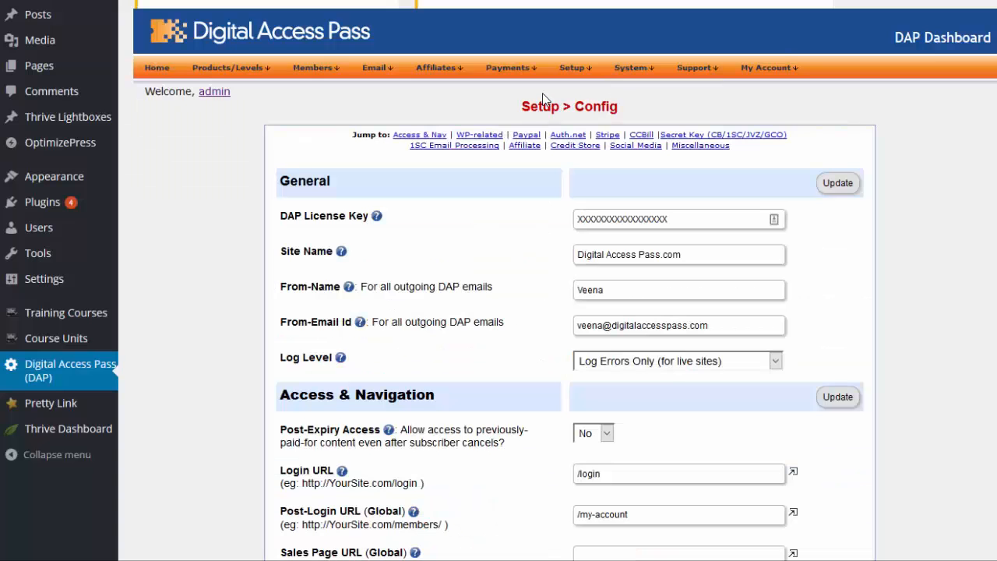
Examine the DAP setup configuration and the course's user access option for granting access manually
mouse_move(536, 70)
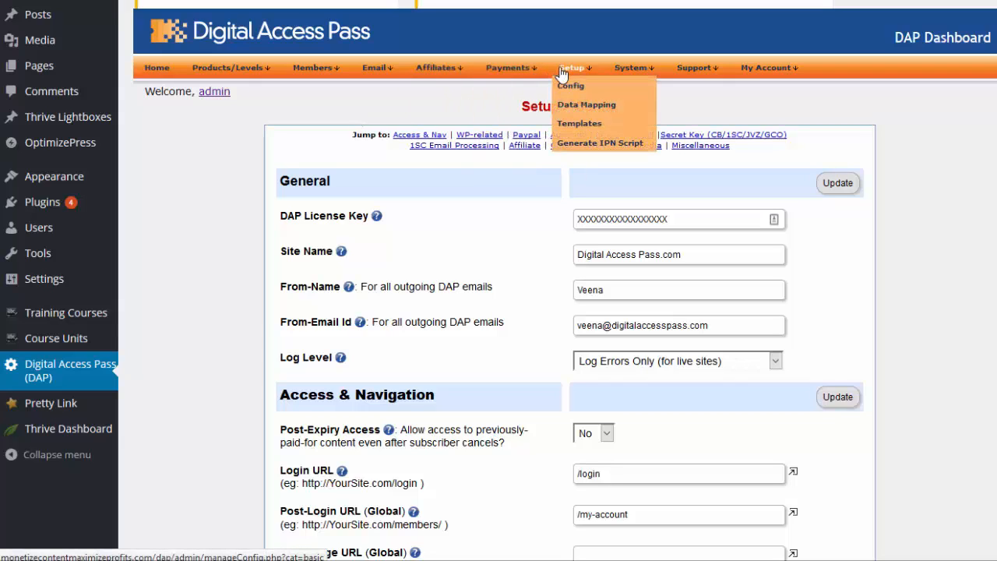
scroll(456, 172, down, 12)
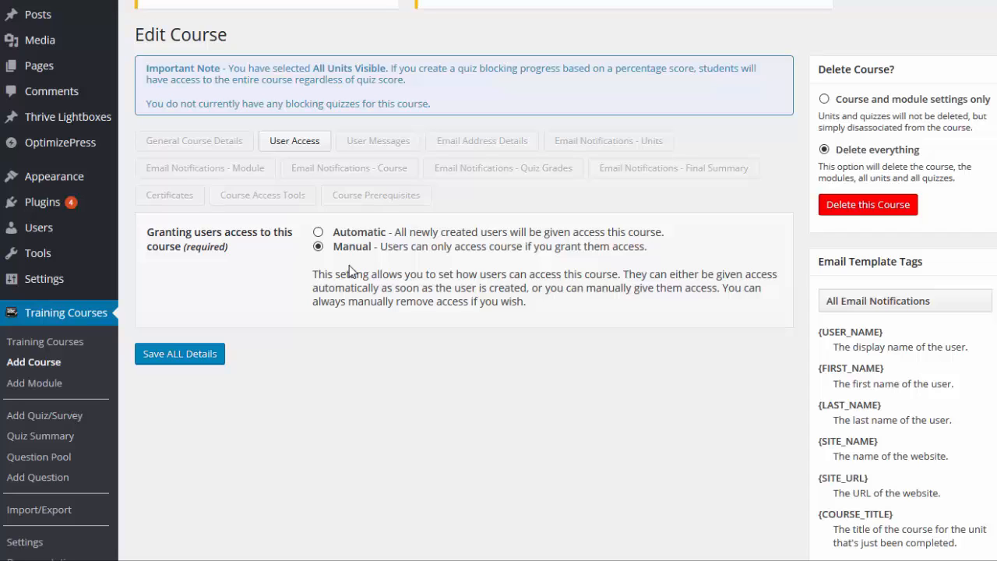
click(339, 248)
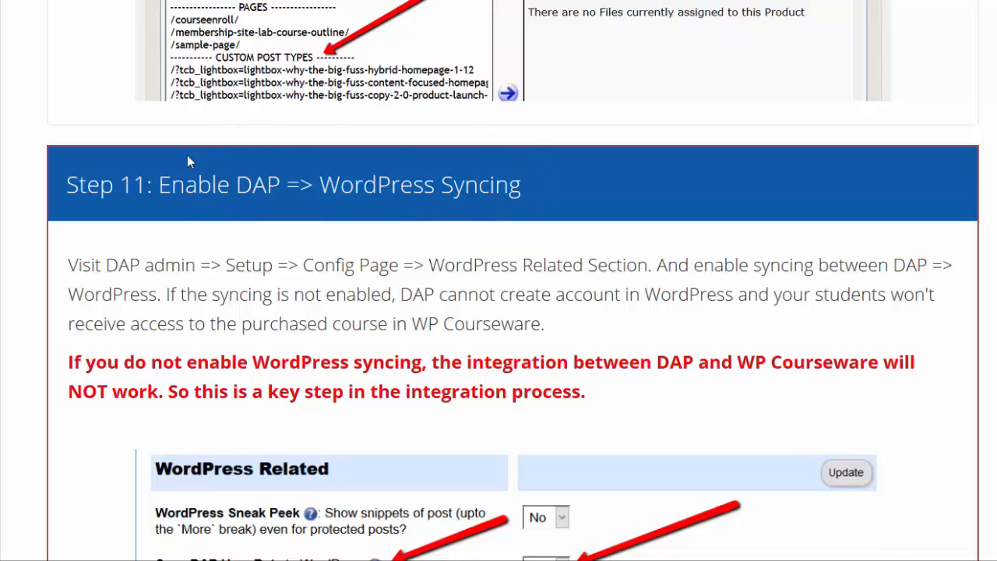
Read the guide's Step 11 on DAP to WordPress syncing and Step 12 on granular integration with WP Courseware
scroll(199, 251, down, 1)
scroll(187, 253, down, 4)
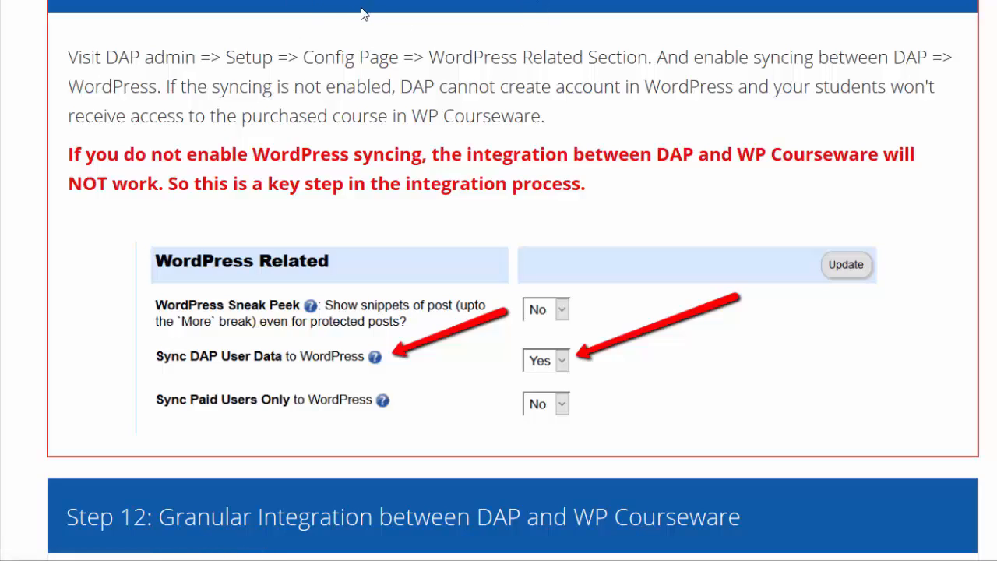
scroll(187, 168, down, 4)
scroll(180, 176, down, 1)
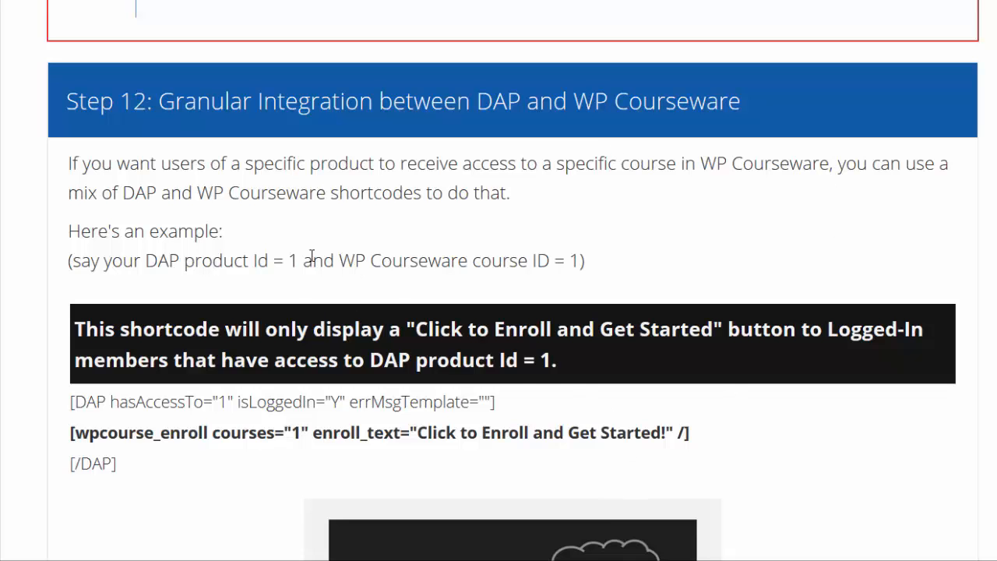
scroll(312, 257, down, 2)
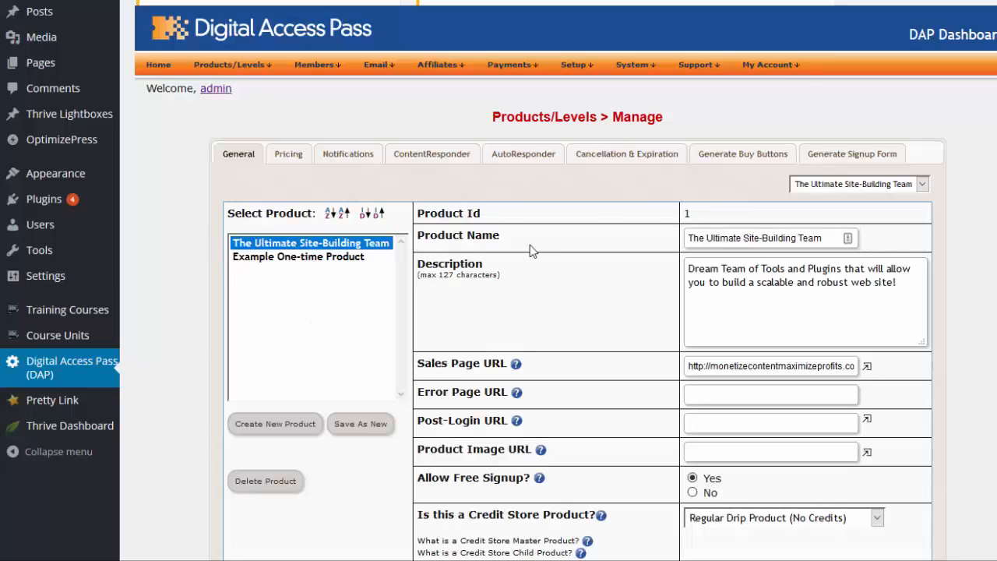
Check the product ID of The Ultimate Site-Building Team and examine the hasAccessTo attribute in the guide's example DAP shortcode
double_click(687, 213)
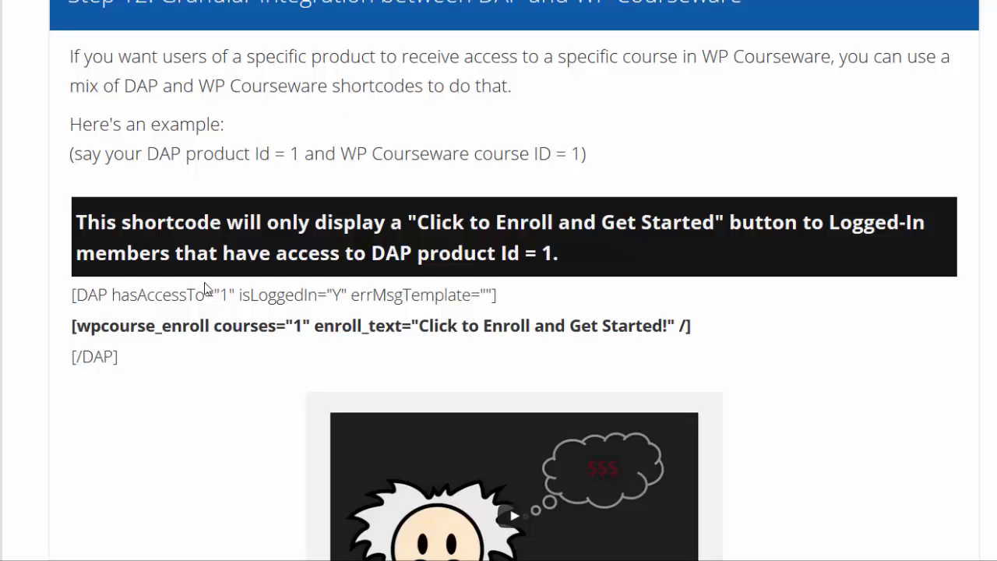
scroll(206, 288, down, 3)
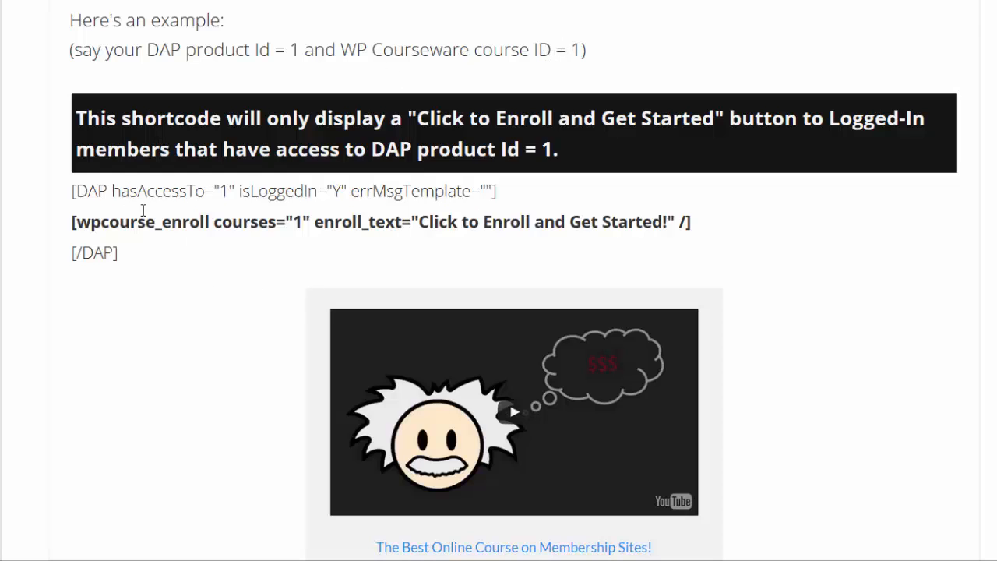
double_click(99, 192)
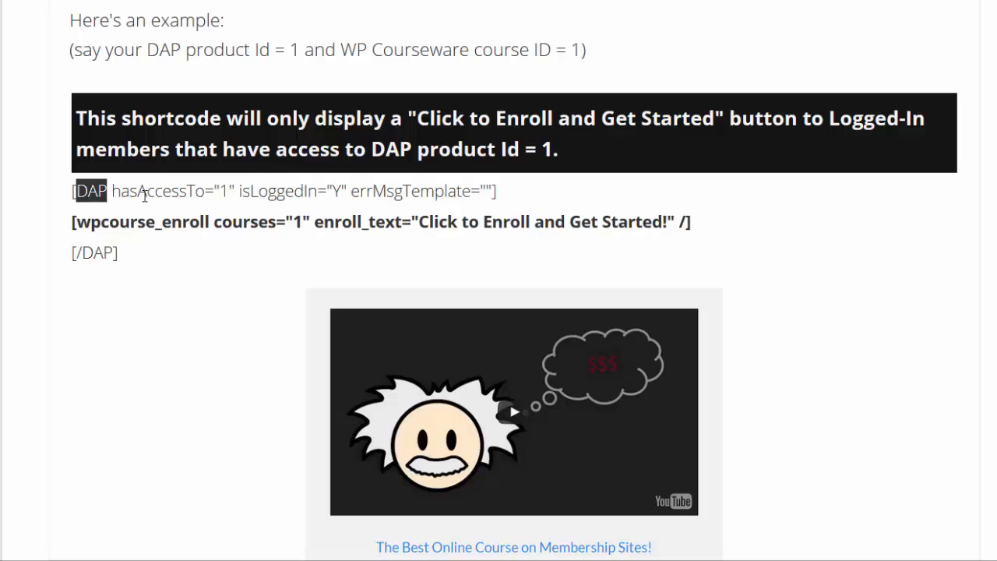
double_click(146, 192)
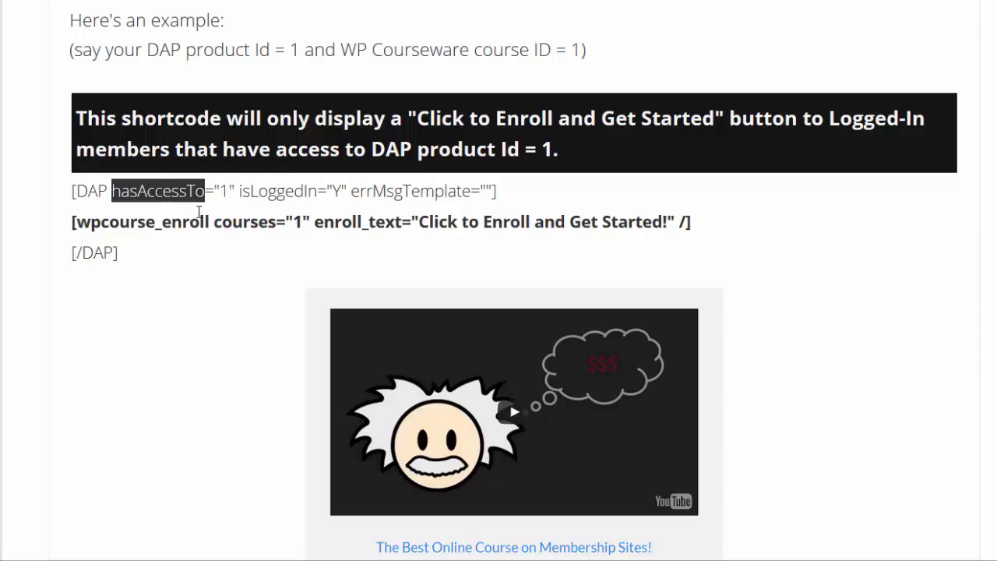
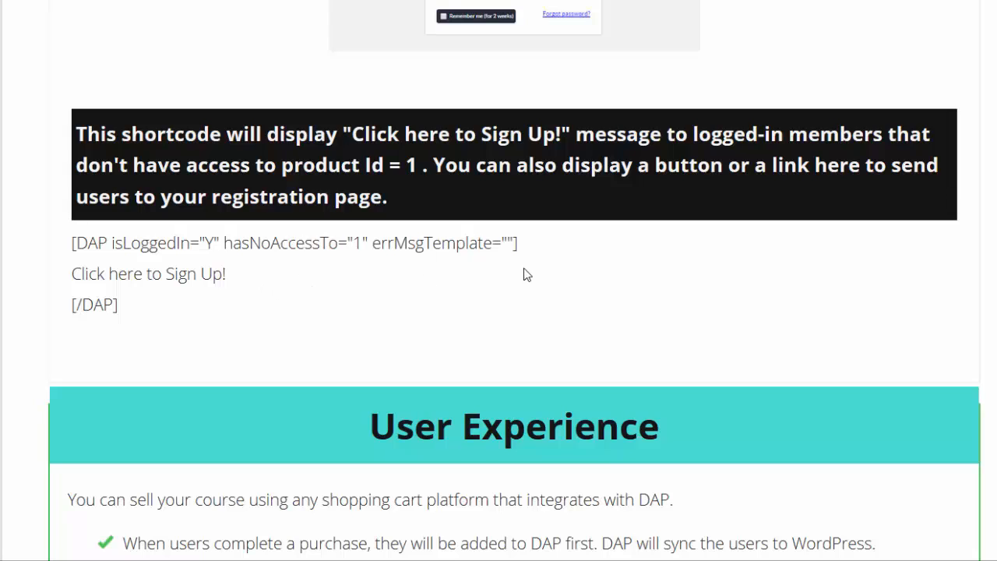
Read the guide's "Click here to Sign Up!" shortcode example and look over the Membership Site Lab page down to its login form
drag(243, 275, 69, 275)
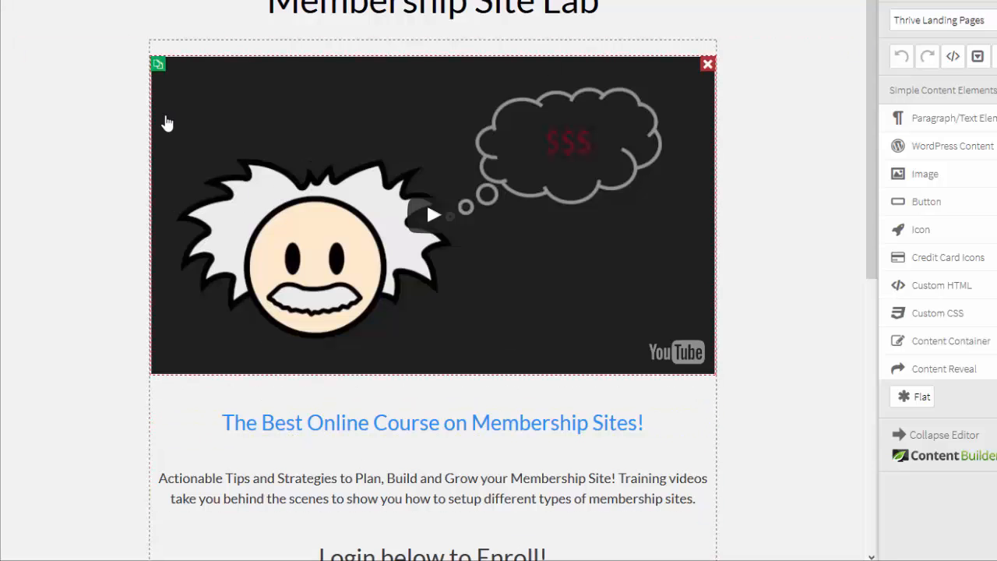
scroll(265, 289, down, 3)
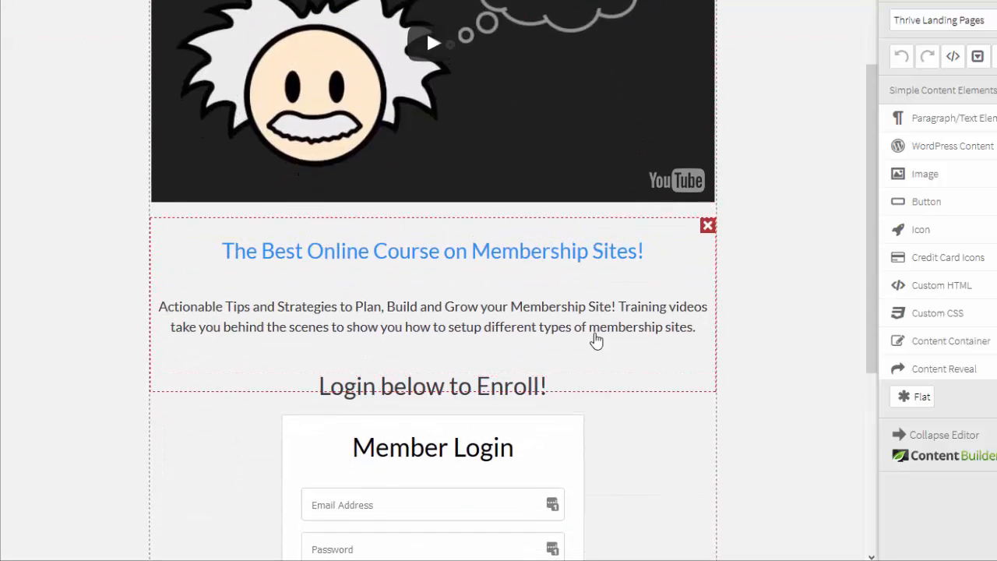
scroll(597, 341, down, 2)
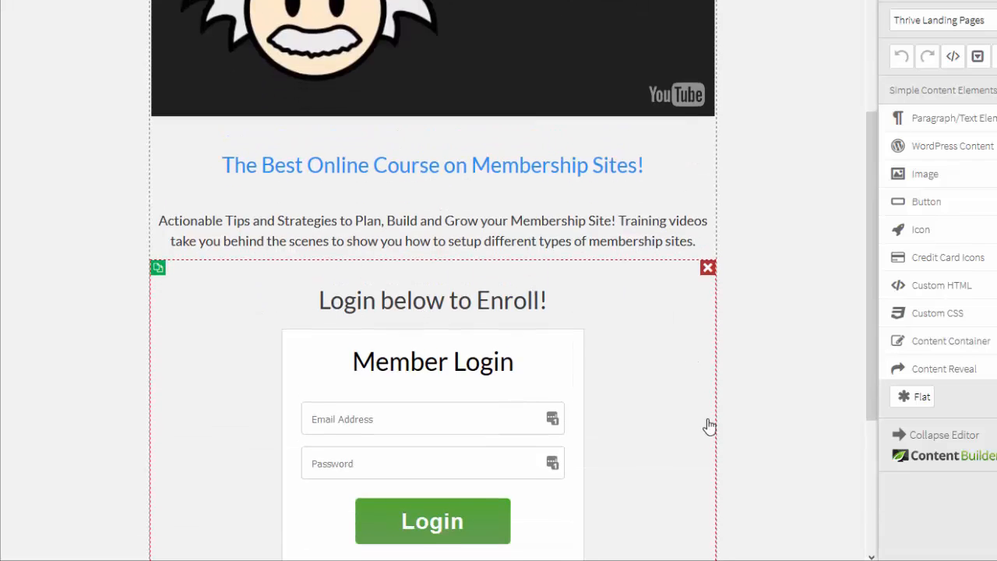
scroll(709, 426, down, 3)
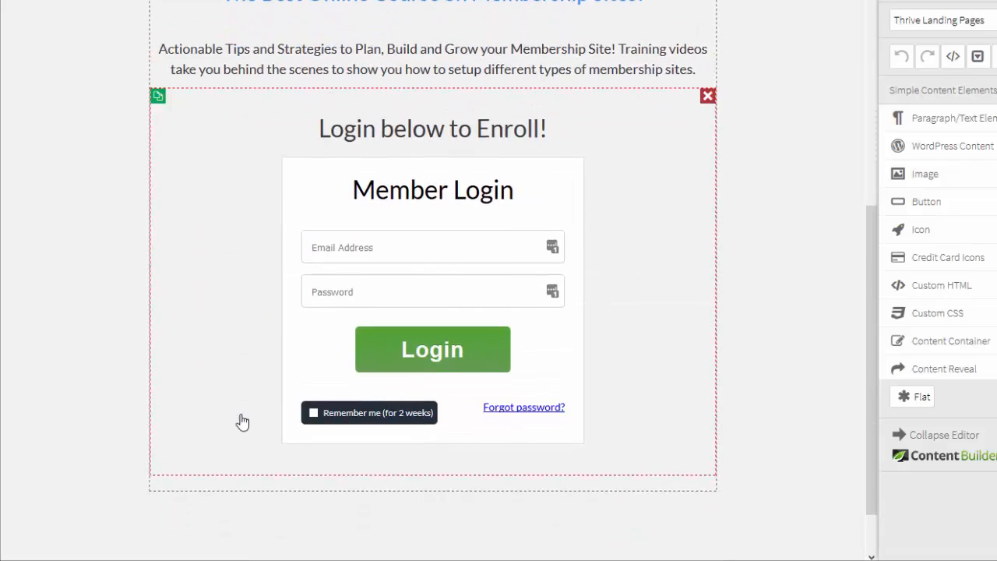
Open the shortcode of the WordPress content block that contains the "Login below to Enroll!" form
click(259, 109)
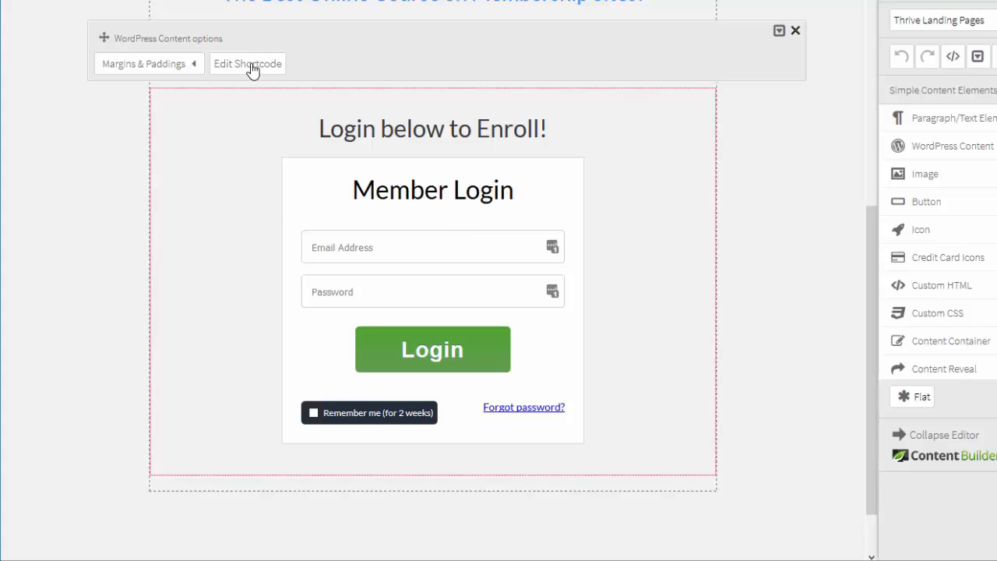
click(251, 69)
drag(153, 266, 45, 106)
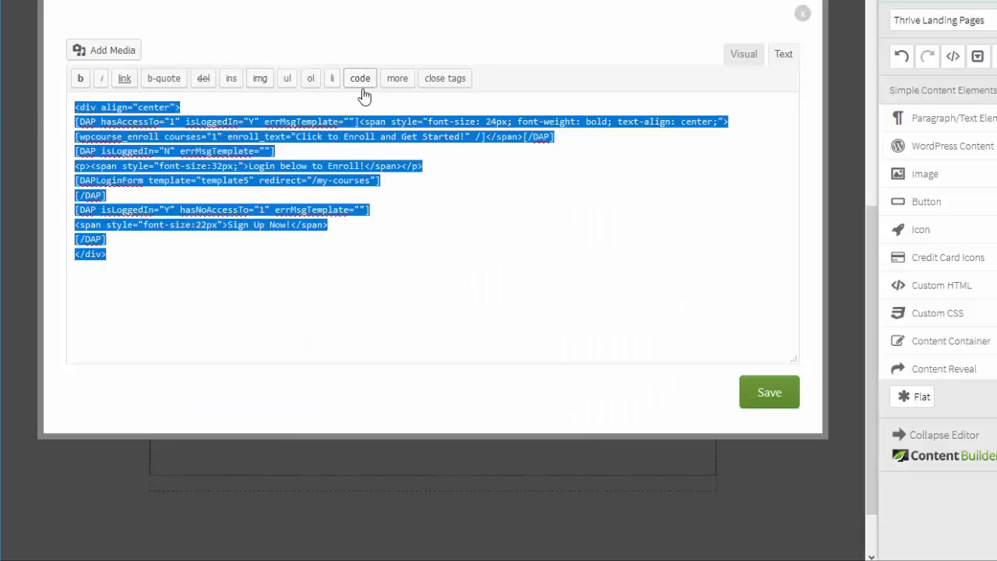
click(401, 293)
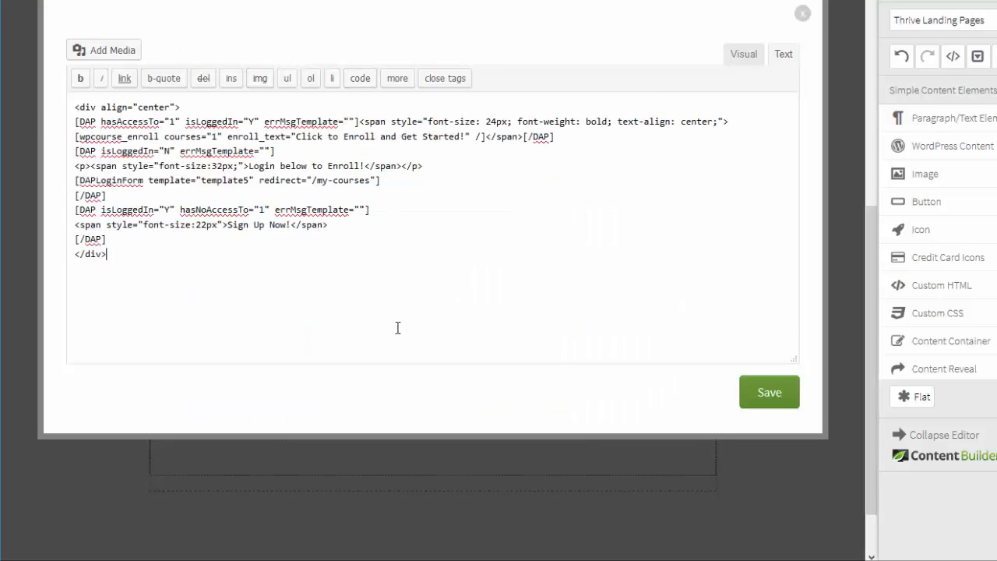
Examine the hasAccessTo, DAPLoginForm, isLoggedIn and hasNoAccessTo parts of the login block's shortcode, and close the editor without saving
double_click(132, 121)
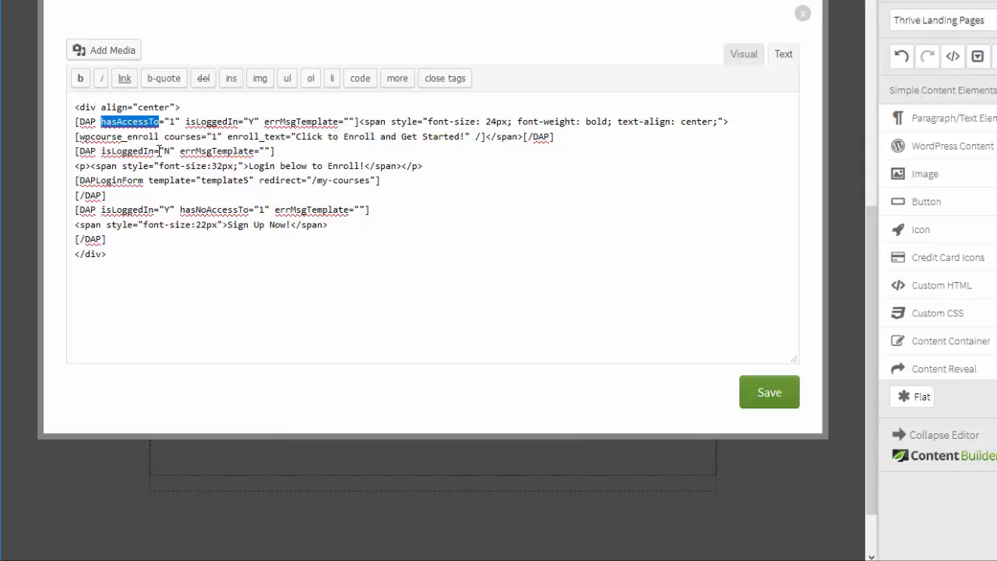
double_click(117, 180)
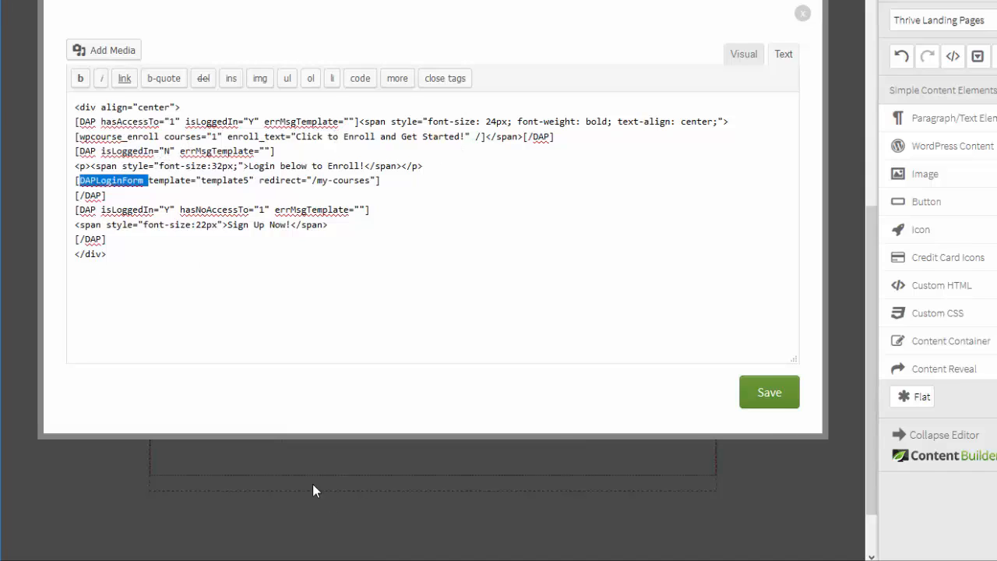
click(176, 209)
key(shift+Home)
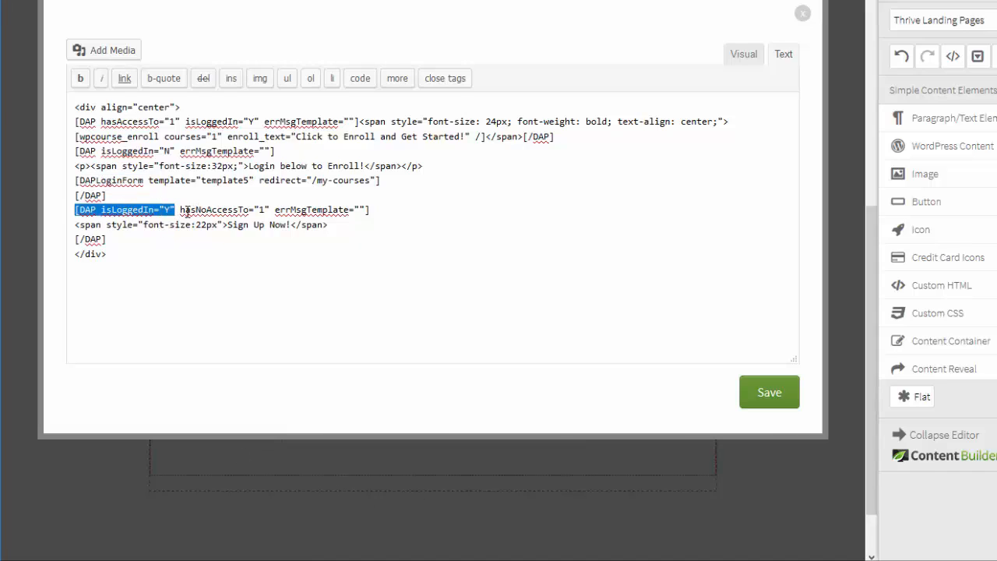
double_click(187, 210)
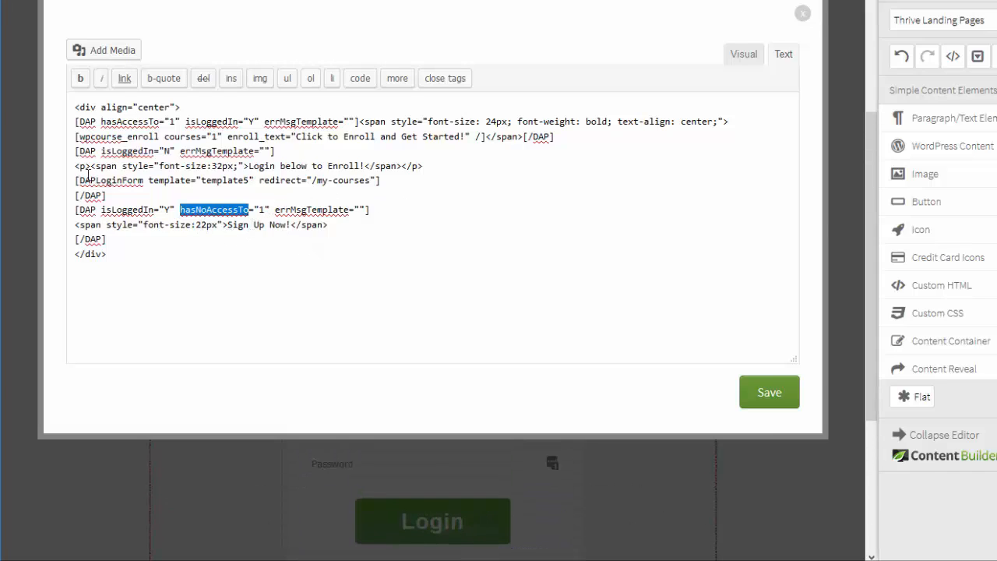
key(ctrl+a)
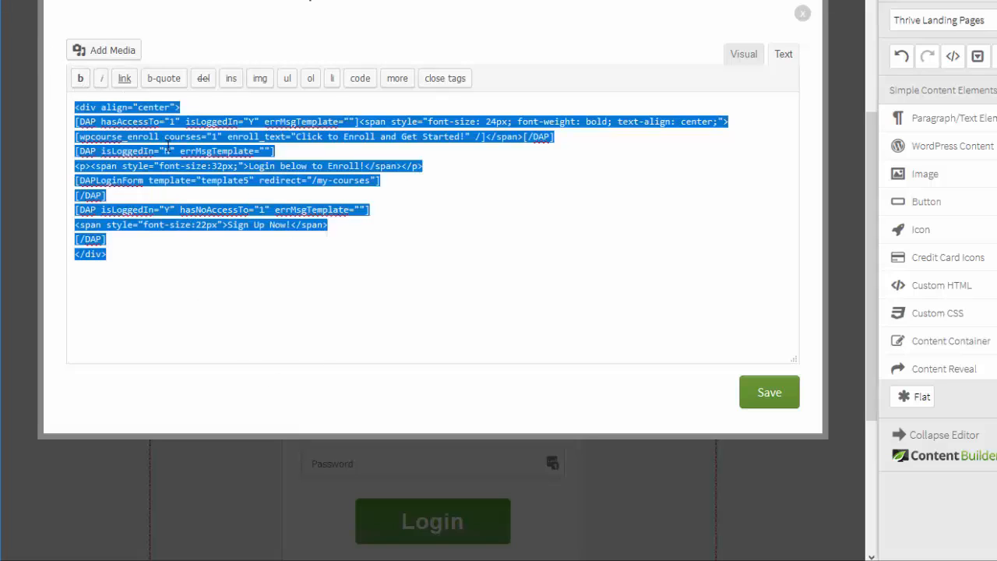
click(154, 265)
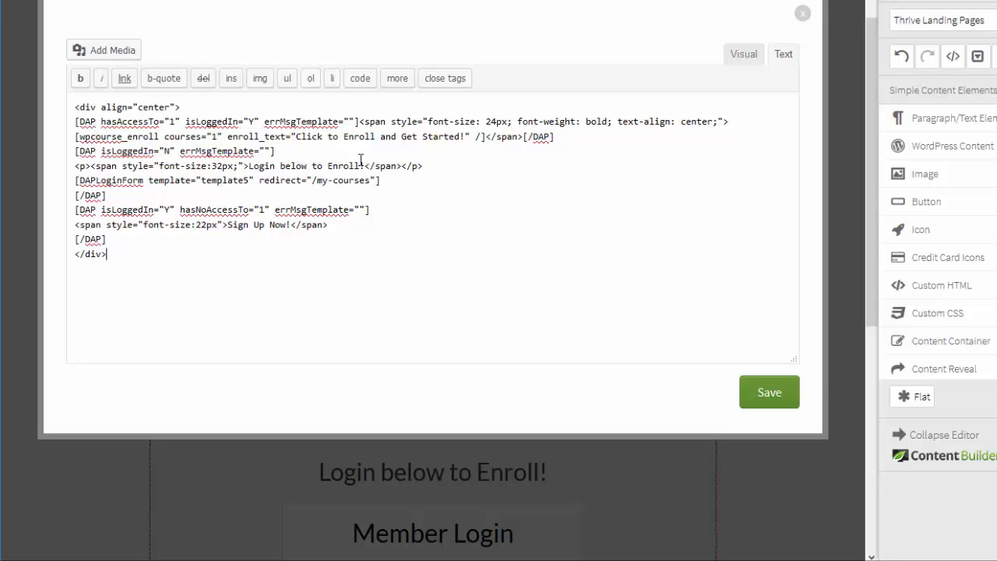
click(806, 23)
Open the shortcode of the content block that contains the "Click to Enroll and Get Started!" button
scroll(127, 238, down, 1)
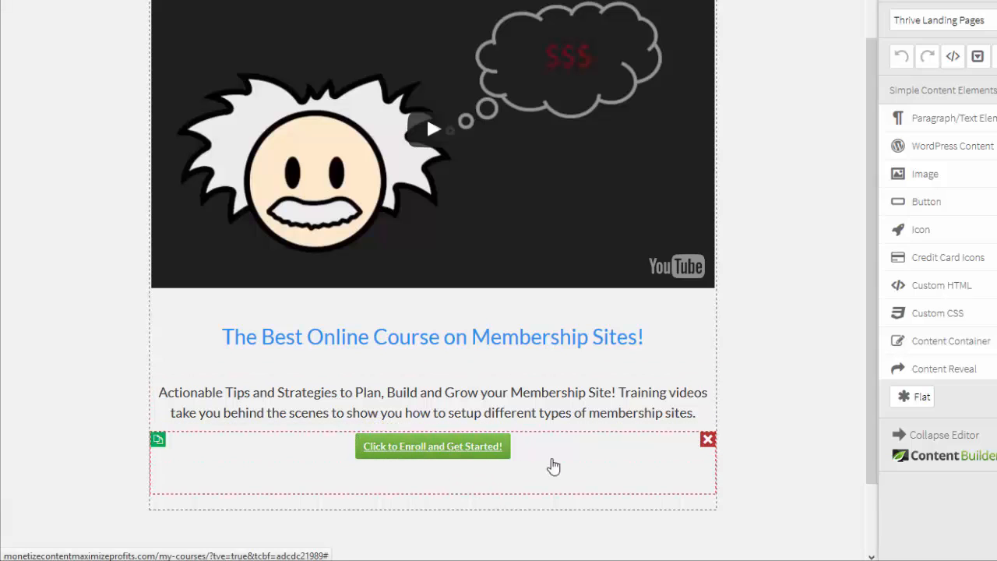
click(579, 465)
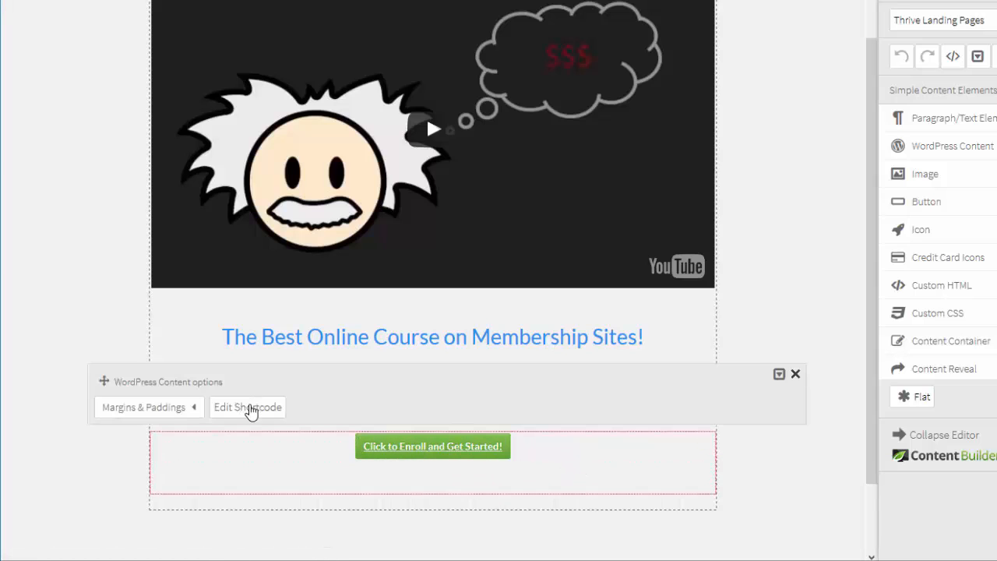
click(252, 408)
drag(181, 331, 488, 146)
click(142, 167)
click(346, 152)
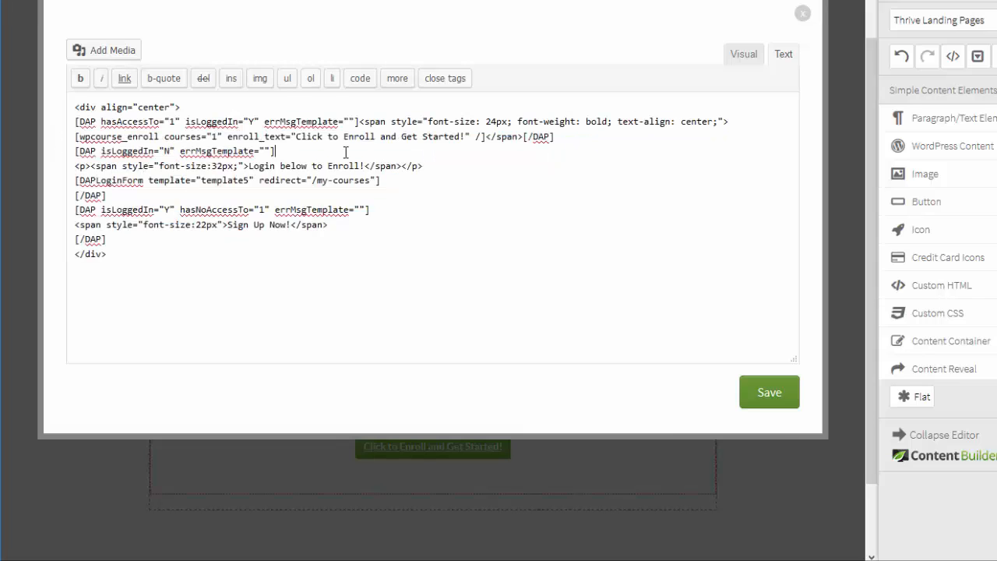
Examine the access and login conditions, enroll_text value and DAPLoginForm tag in the enroll button's shortcode, and close the editor without saving
double_click(163, 120)
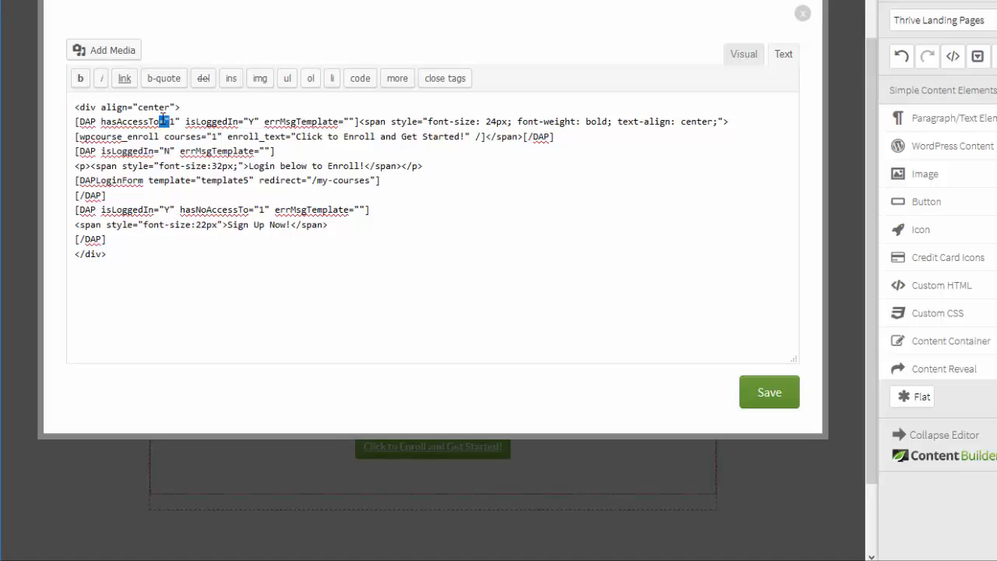
double_click(211, 123)
double_click(250, 122)
click(386, 138)
drag(296, 136, 461, 137)
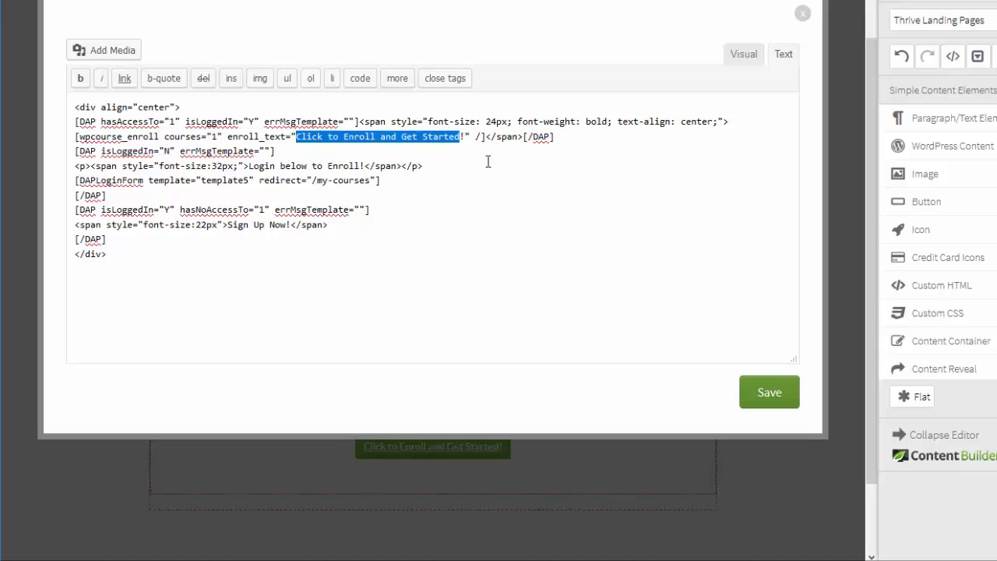
double_click(225, 121)
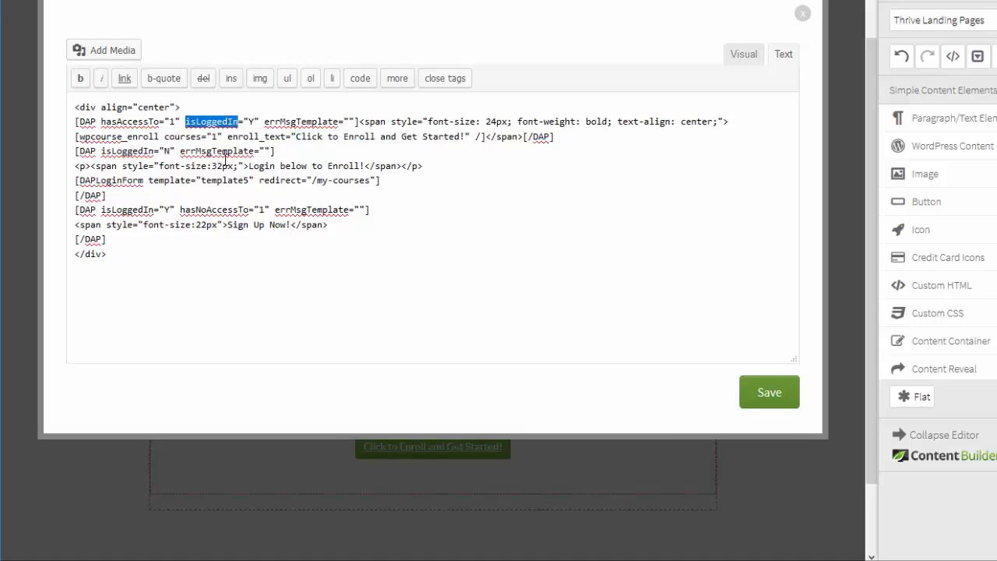
double_click(120, 181)
click(803, 13)
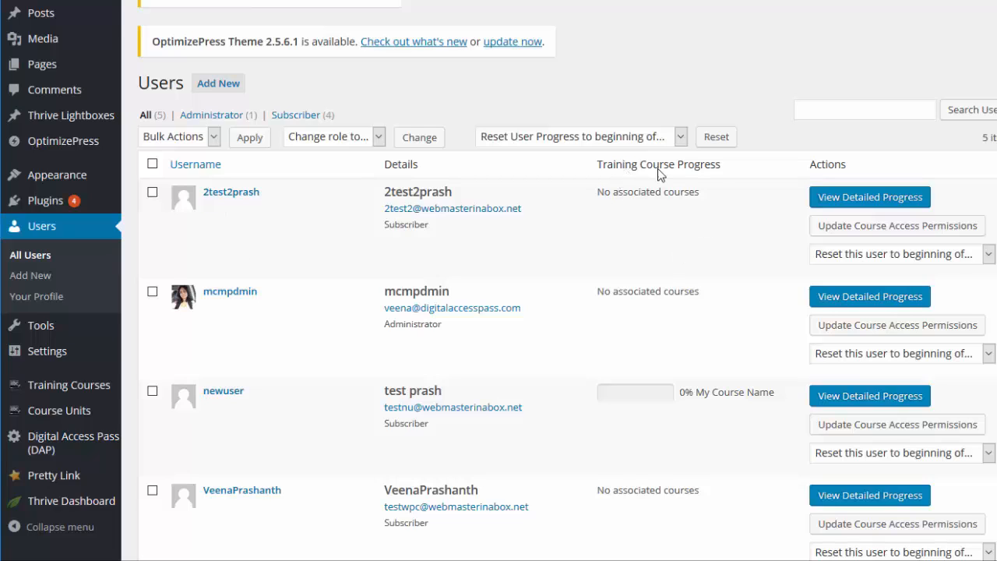
Check the first listed user's training course progress, and log in on the course page with that user's e-mail and password
drag(674, 206, 602, 196)
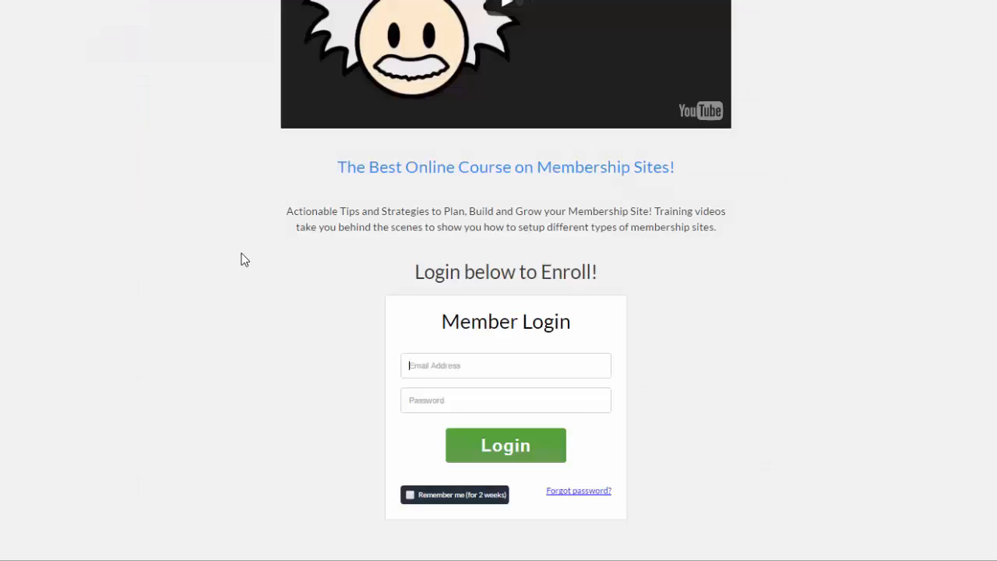
click(471, 366)
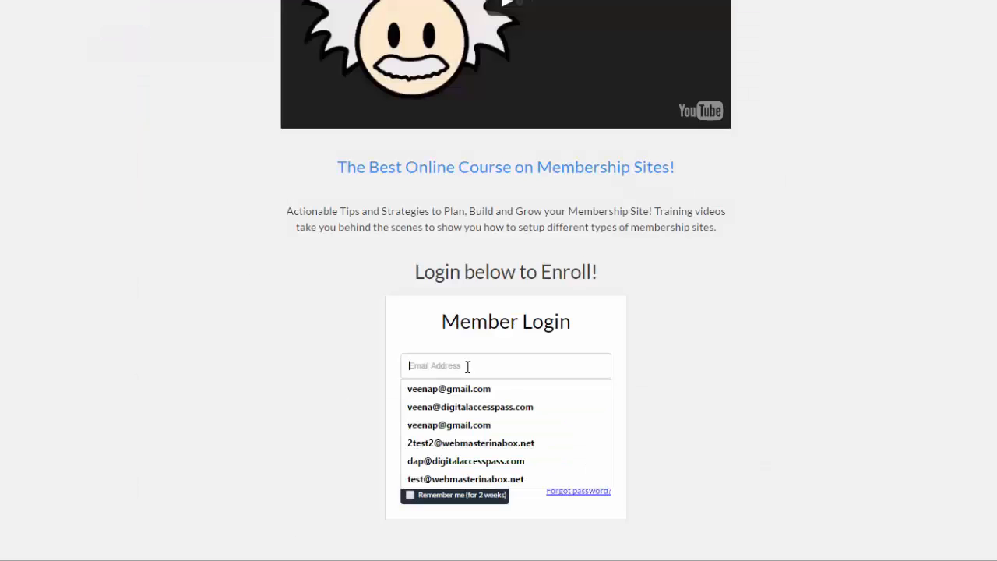
click(456, 443)
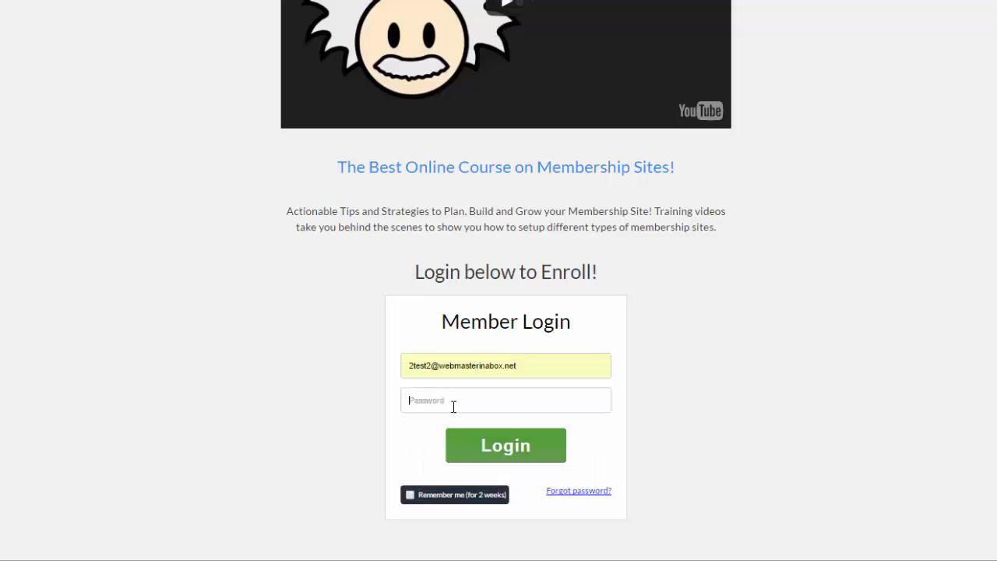
text(•)
click(481, 445)
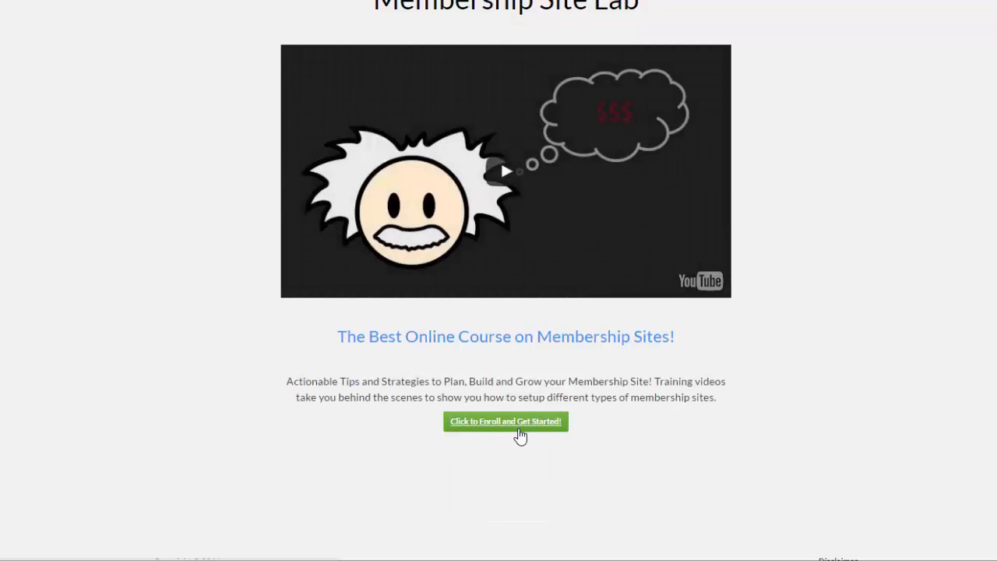
Enroll the logged-in member in the course, and check their training course progress in the refreshed WordPress Users list
click(519, 429)
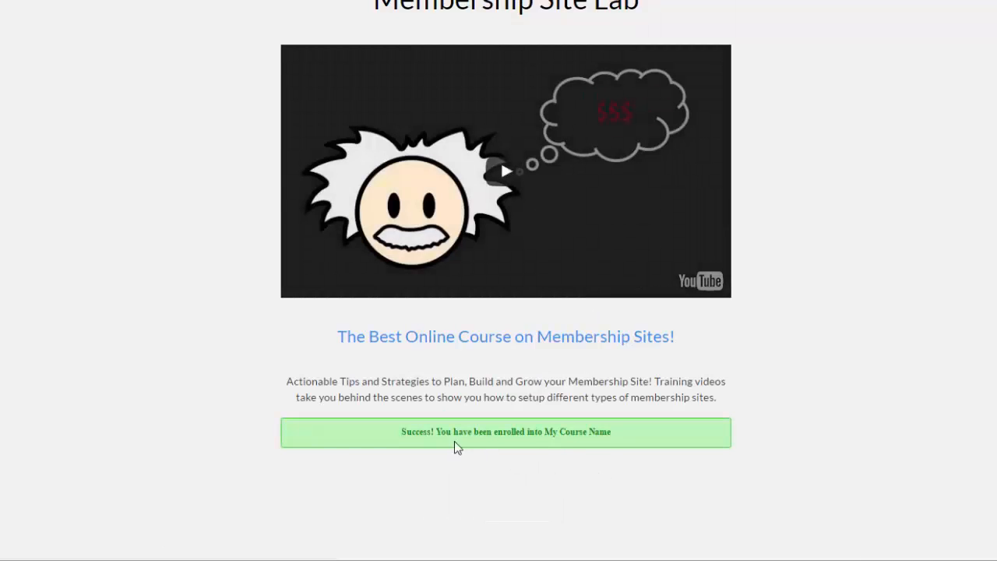
click(67, 560)
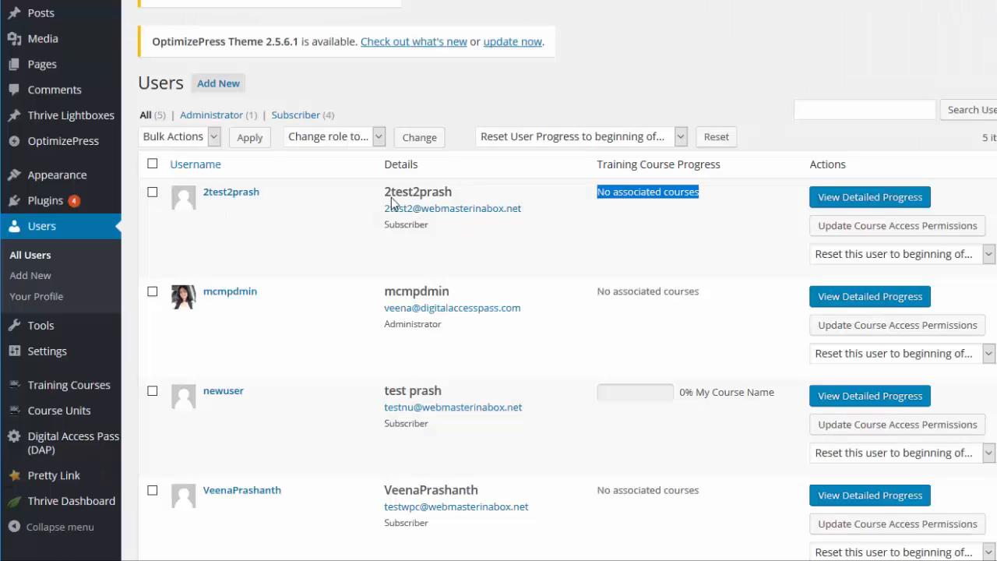
key(F5)
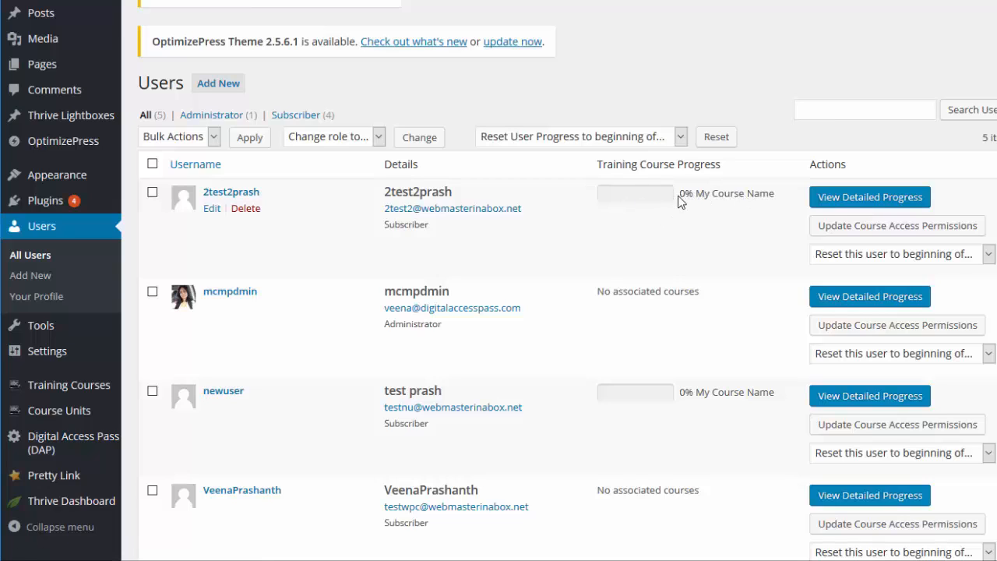
double_click(689, 195)
drag(692, 201, 786, 198)
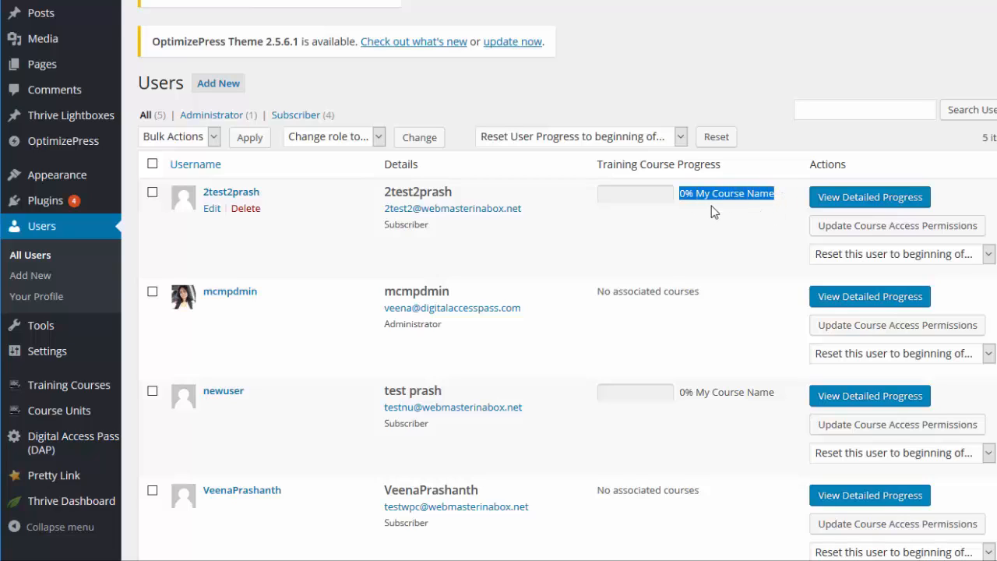